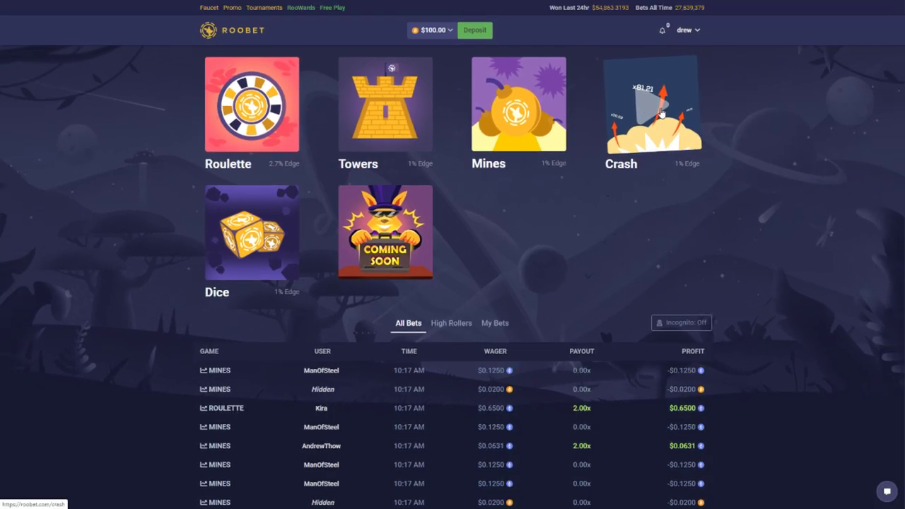
# Enter a promo code, then leave the dialog and open the Towers game.
pyautogui.click(233, 7)
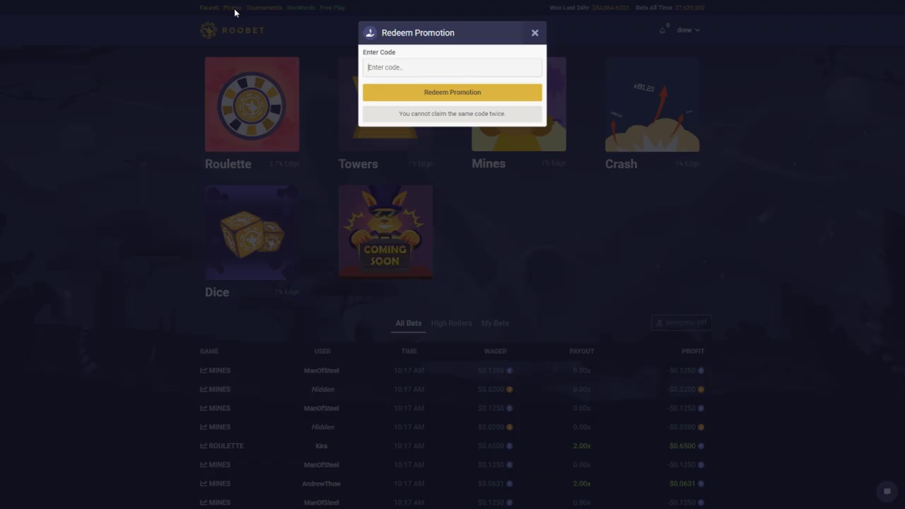
pyautogui.write('drew')
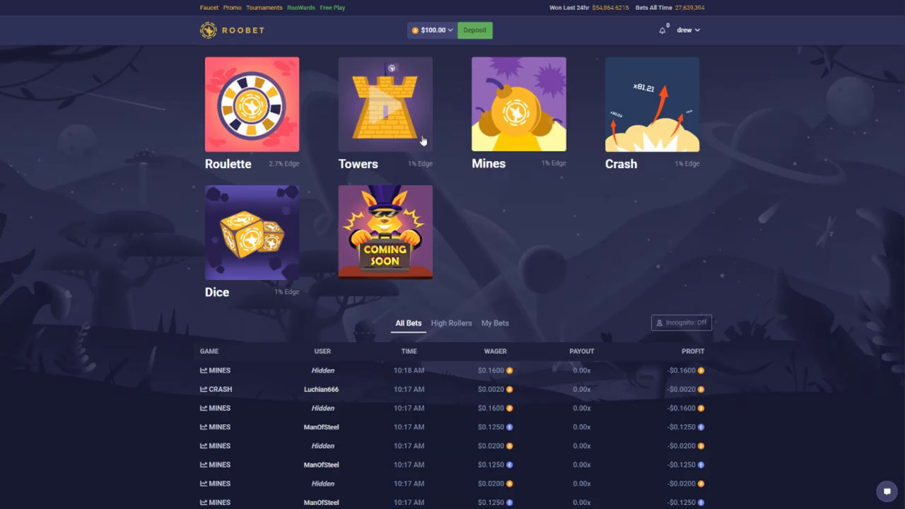
pyautogui.click(423, 140)
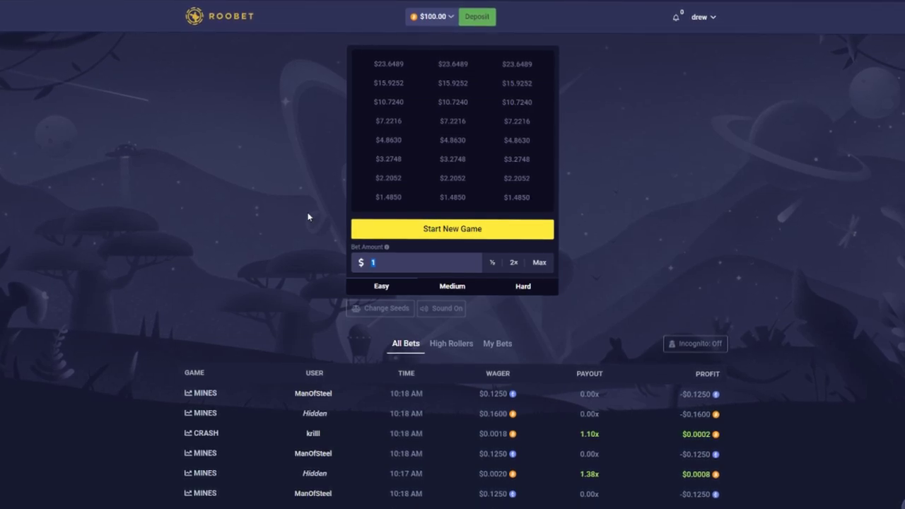
# Set a $3 bet on Easy difficulty and start a Towers round.
pyautogui.press('BackSpace')
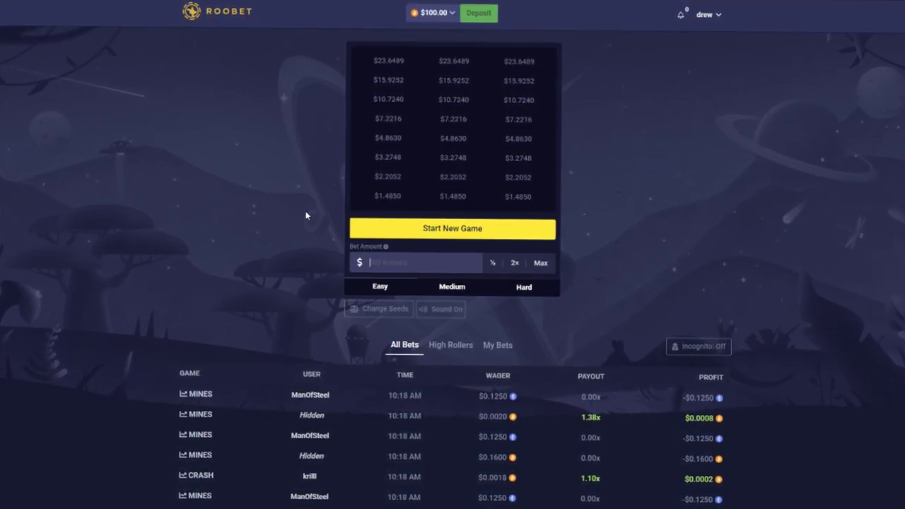
pyautogui.write('3')
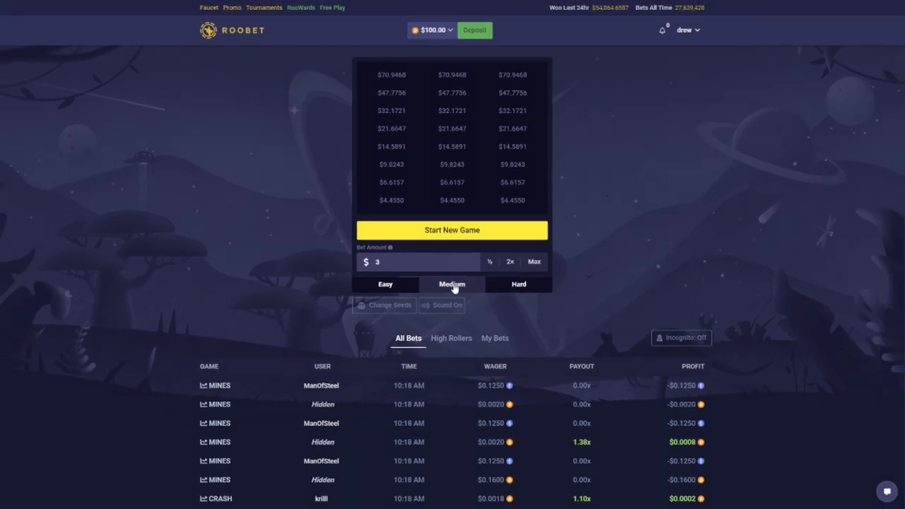
pyautogui.click(452, 285)
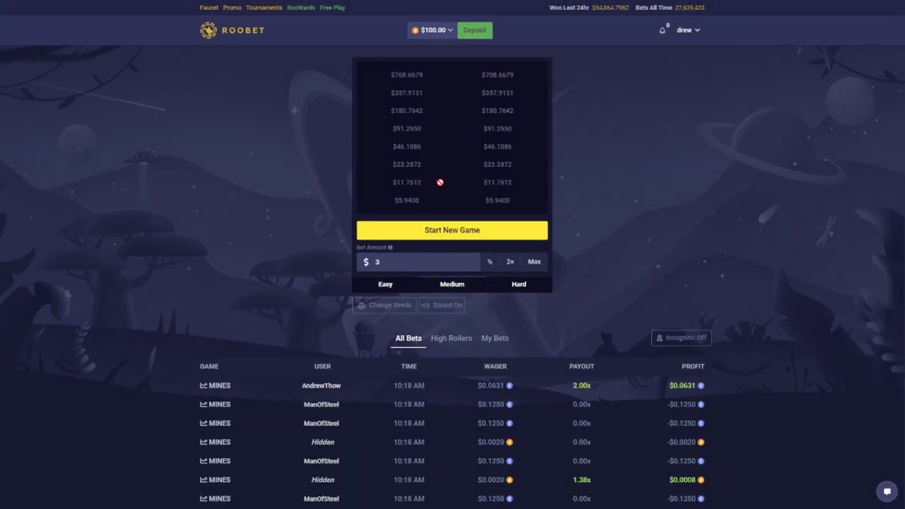
pyautogui.click(452, 283)
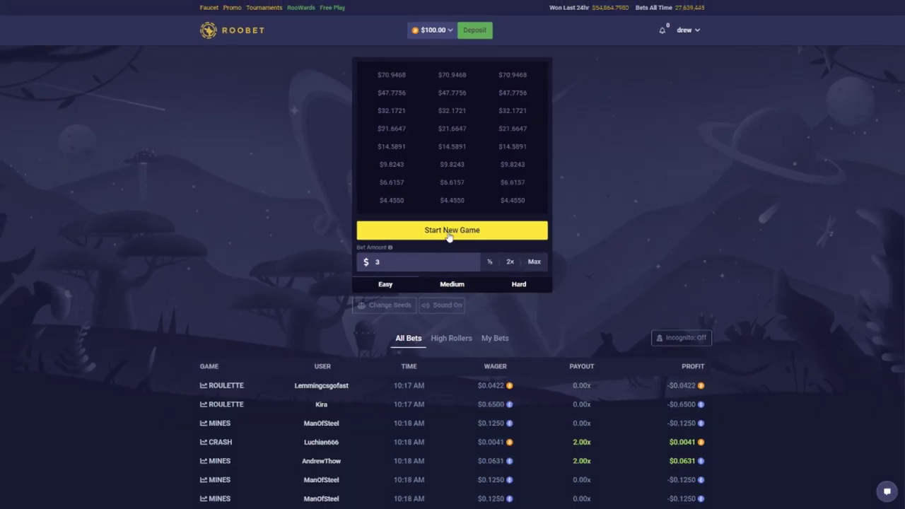
pyautogui.click(449, 234)
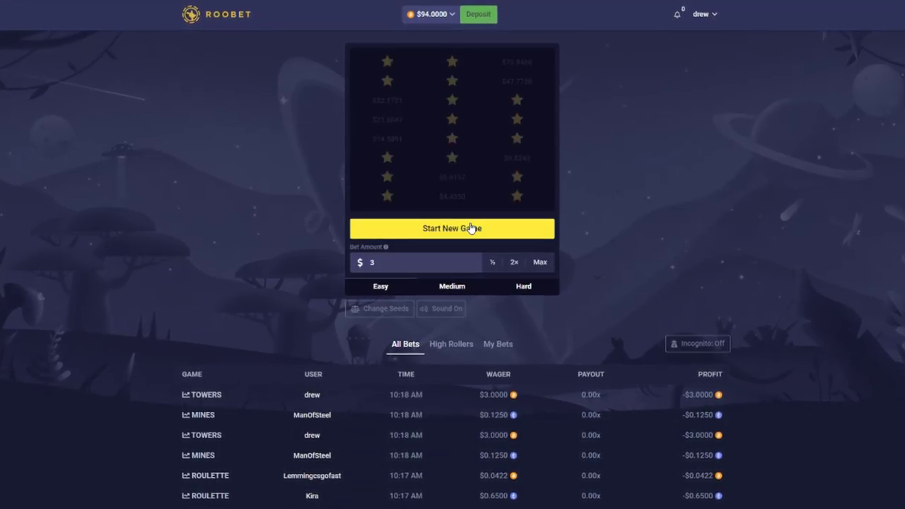
# Climb four rows in a $3 Easy round and cash out at 4.86x.
pyautogui.click(470, 227)
pyautogui.click(452, 196)
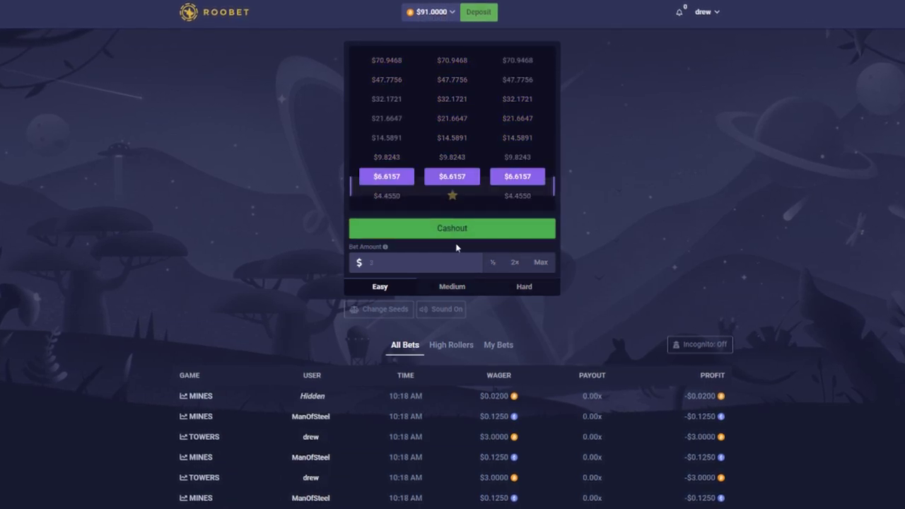
pyautogui.click(424, 177)
pyautogui.click(453, 157)
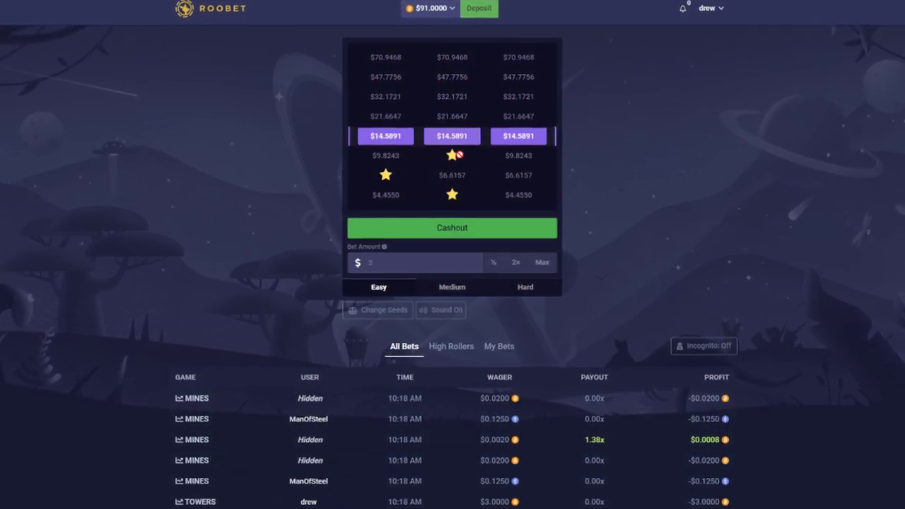
pyautogui.click(452, 136)
pyautogui.click(424, 227)
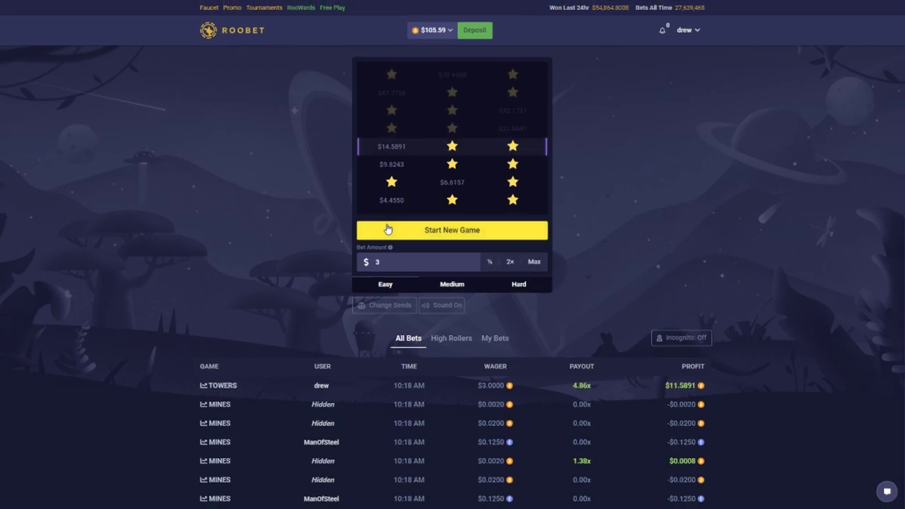
# Lose two more $3 Towers rounds, then go back to the games lobby.
pyautogui.click(388, 229)
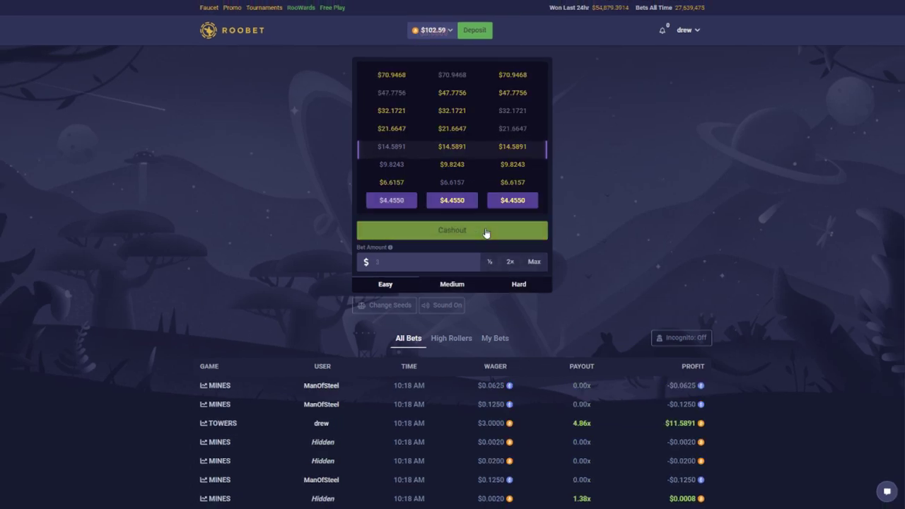
pyautogui.click(392, 204)
pyautogui.click(460, 233)
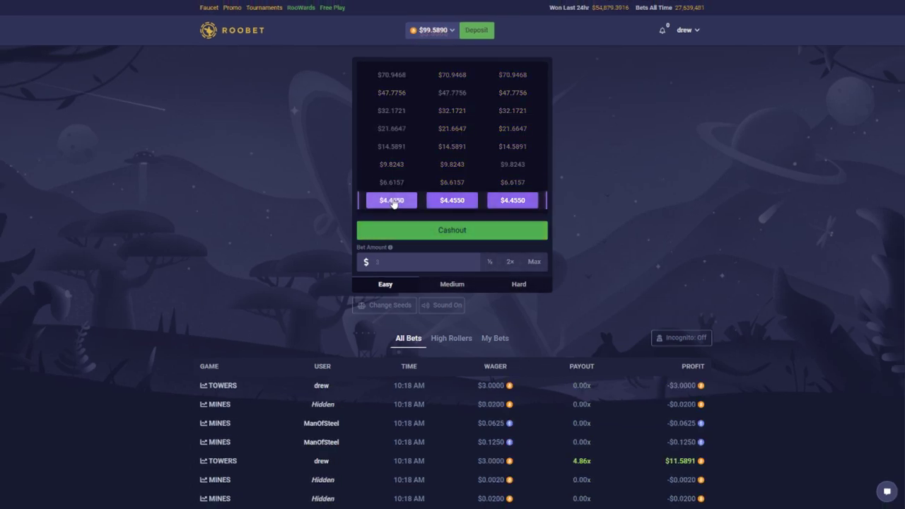
pyautogui.click(392, 202)
pyautogui.click(392, 182)
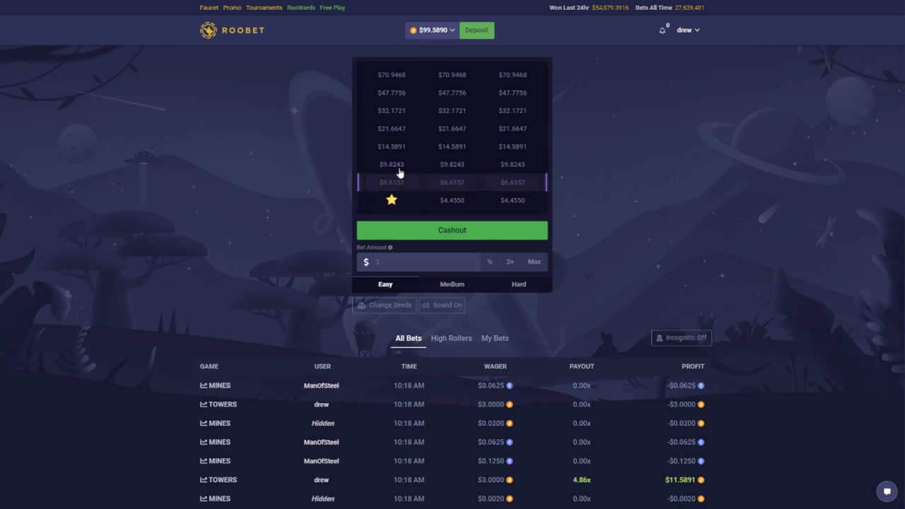
pyautogui.click(452, 164)
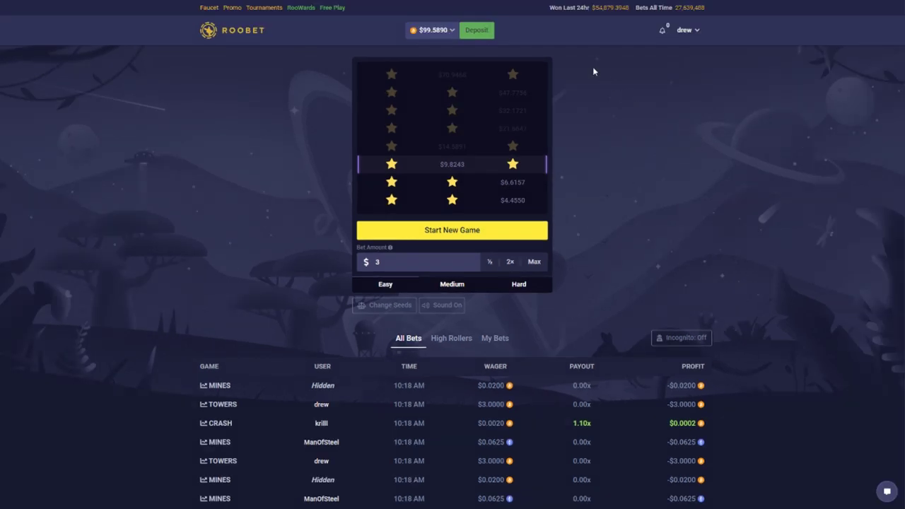
pyautogui.click(234, 30)
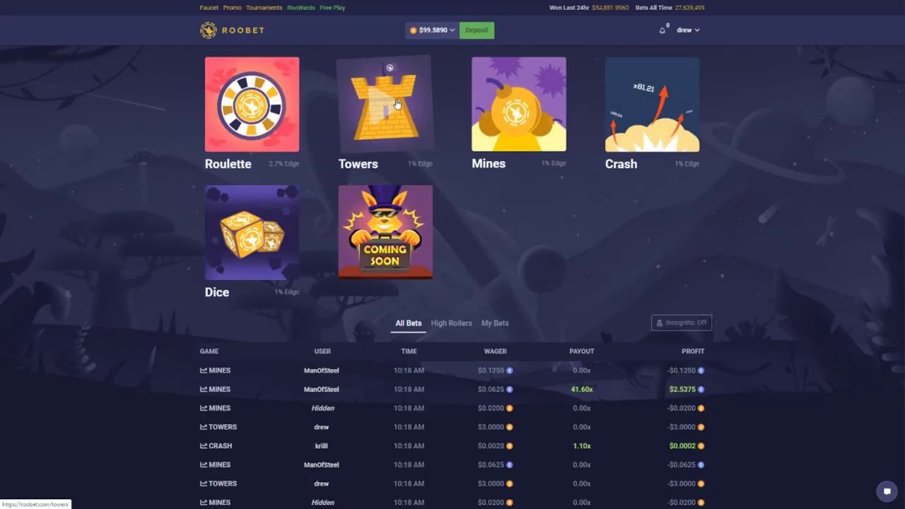
# Bet $5 on Crash and cash out at 6.05x, reaching $124.83.
pyautogui.click(630, 117)
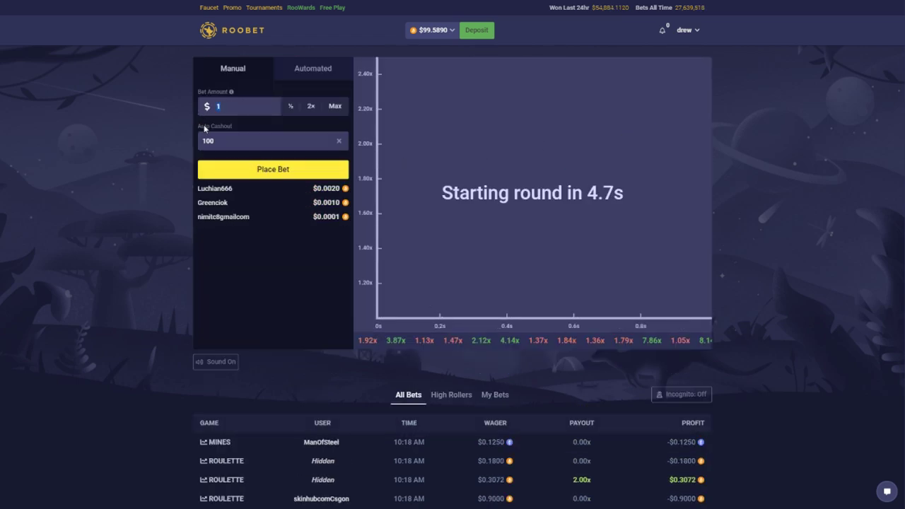
pyautogui.write('5')
pyautogui.click(262, 171)
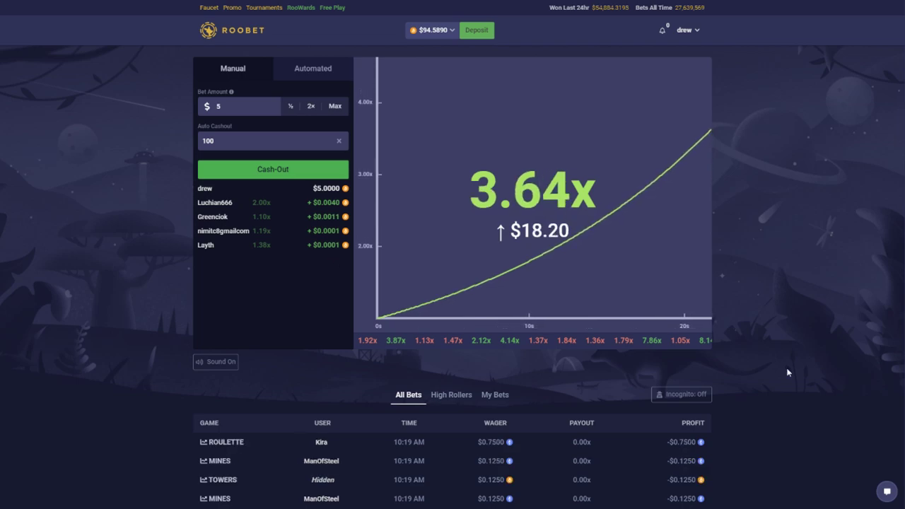
pyautogui.click(273, 169)
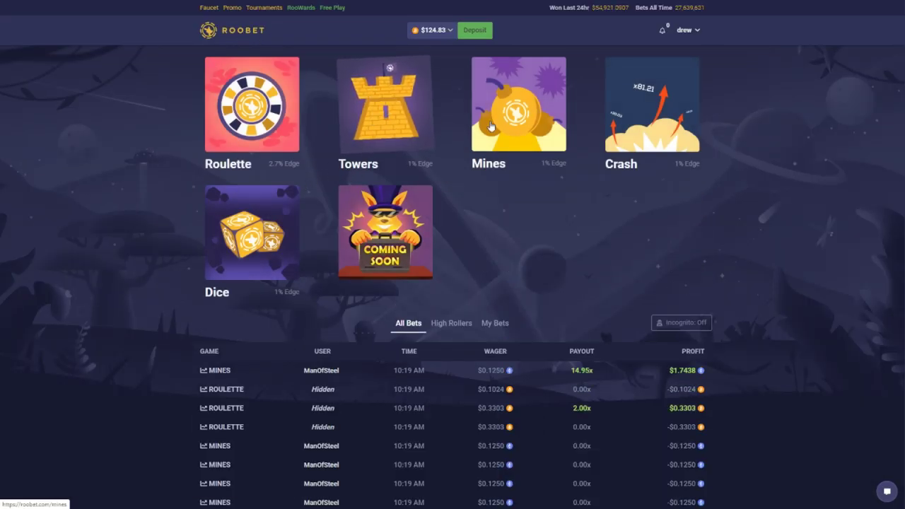
# Open Mines and play a $5 five-mine round revealing the corner tiles.
pyautogui.click(515, 126)
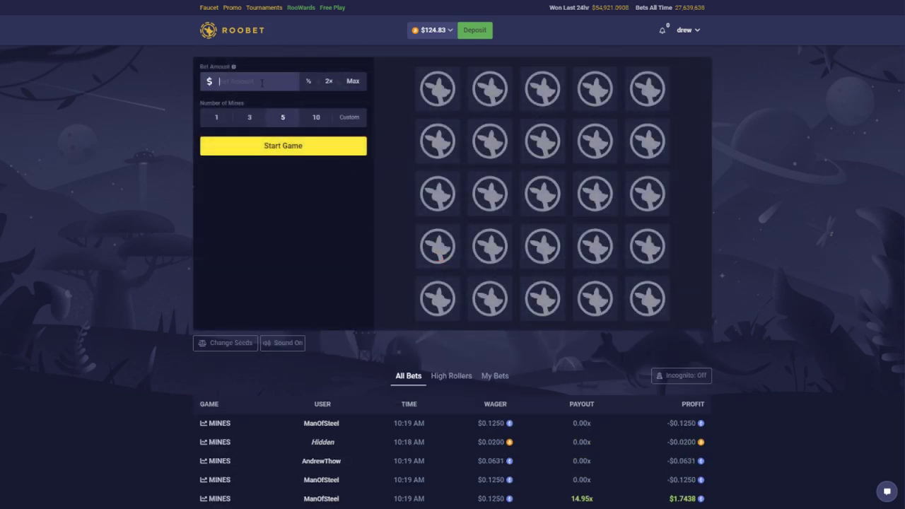
pyautogui.click(283, 146)
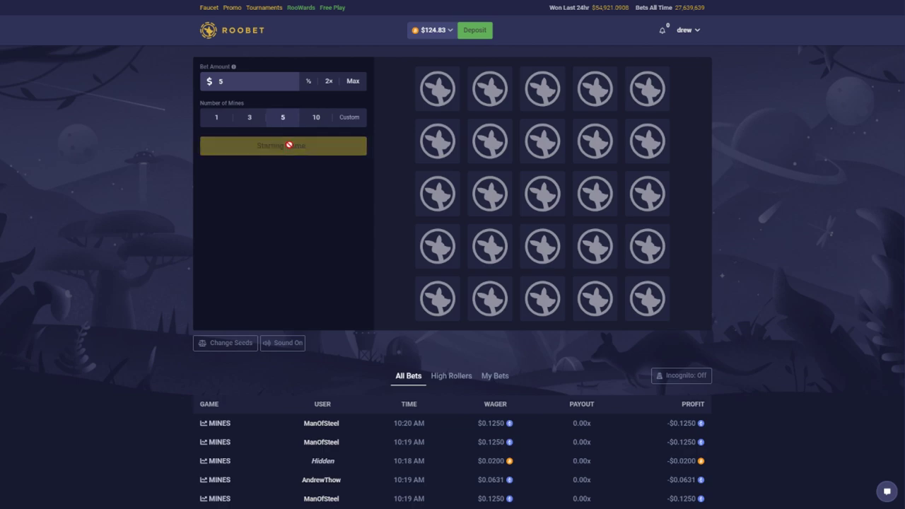
pyautogui.click(439, 89)
pyautogui.click(437, 300)
pyautogui.click(648, 299)
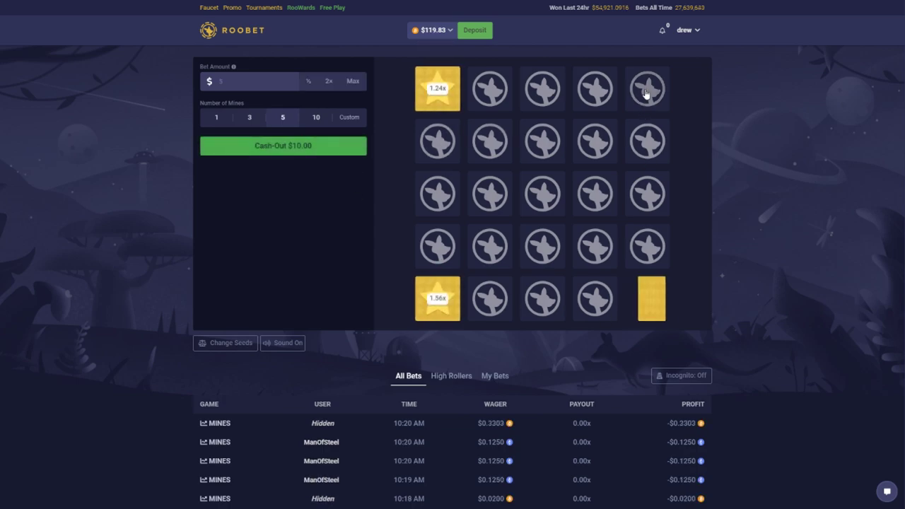
pyautogui.click(648, 89)
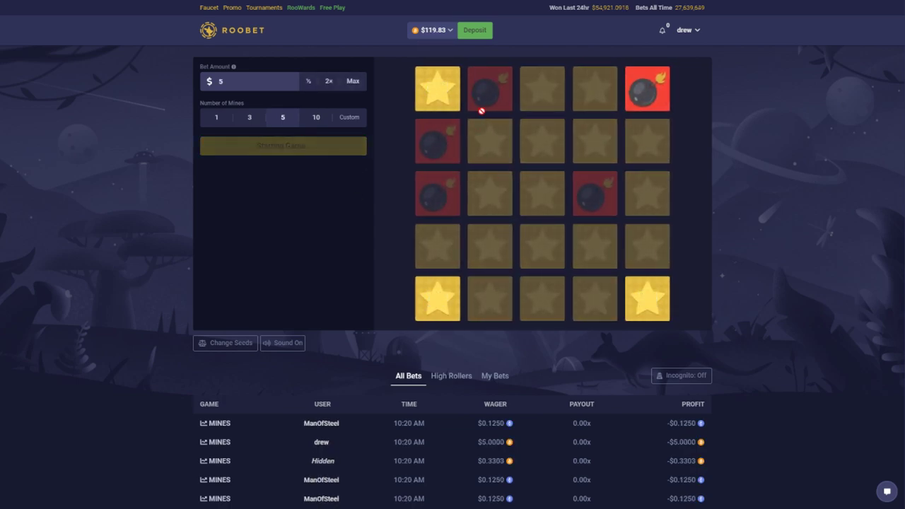
# Play three more $5 Mines rounds on corner tiles, each ending in a loss.
pyautogui.click(437, 89)
pyautogui.click(437, 299)
pyautogui.click(647, 299)
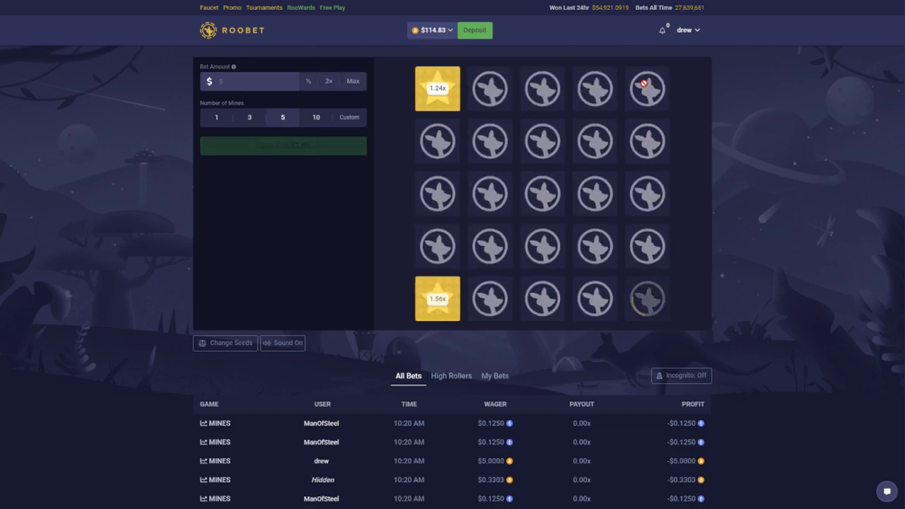
pyautogui.click(350, 146)
pyautogui.click(438, 89)
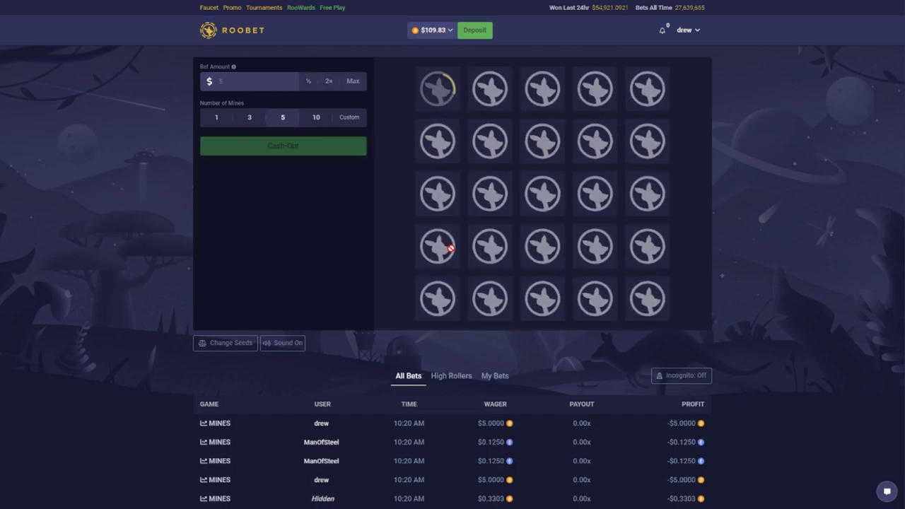
pyautogui.click(335, 153)
pyautogui.click(437, 89)
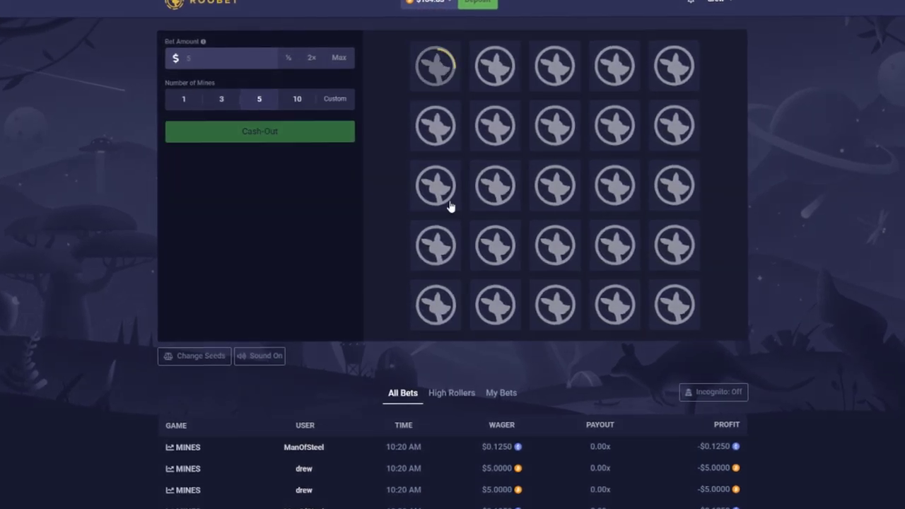
pyautogui.click(437, 300)
pyautogui.click(648, 299)
pyautogui.click(675, 63)
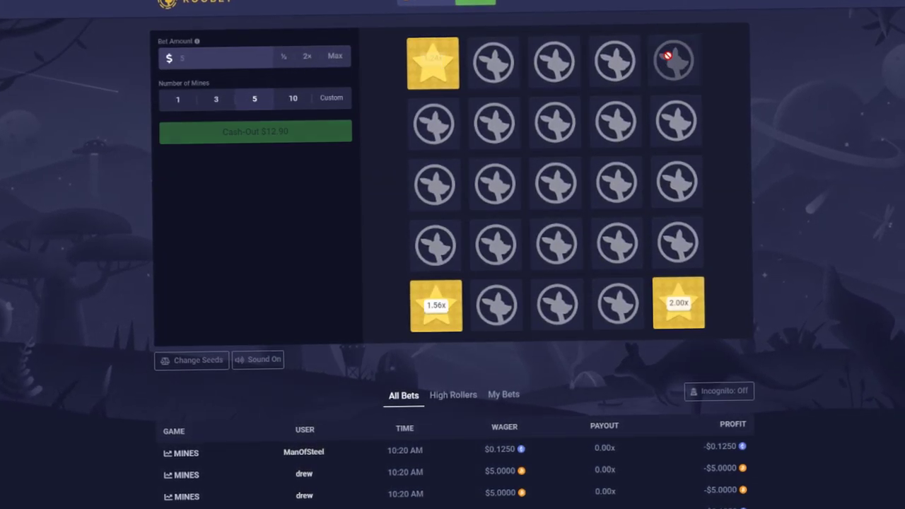
# Reveal more star tiles and cash out at 4.52x for $22.60.
pyautogui.click(495, 184)
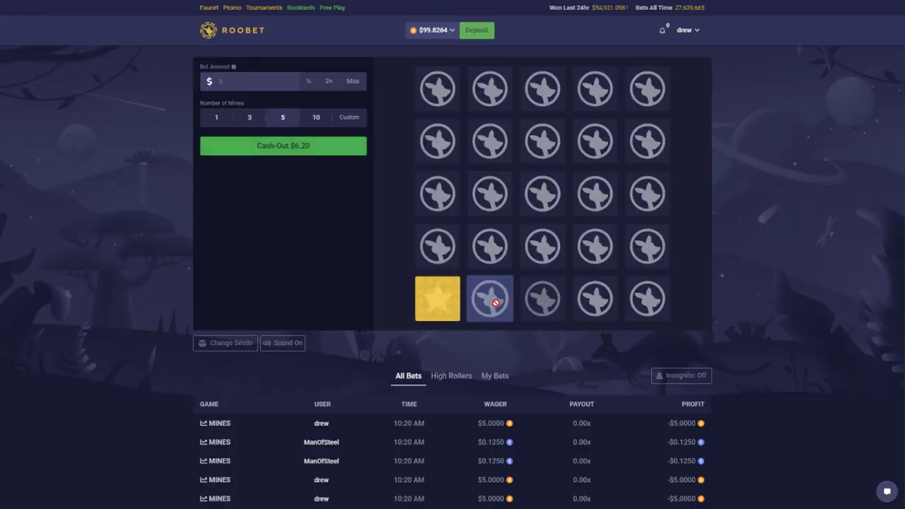
pyautogui.click(490, 299)
pyautogui.click(542, 299)
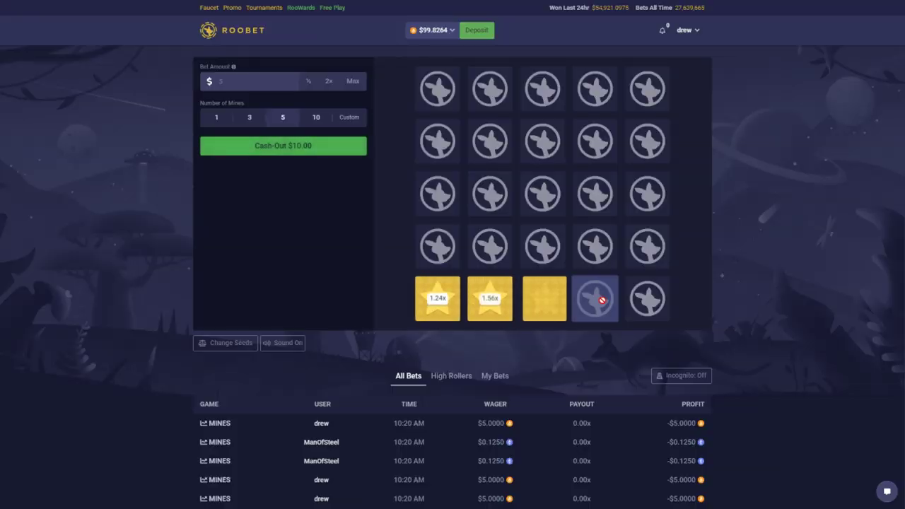
pyautogui.click(598, 300)
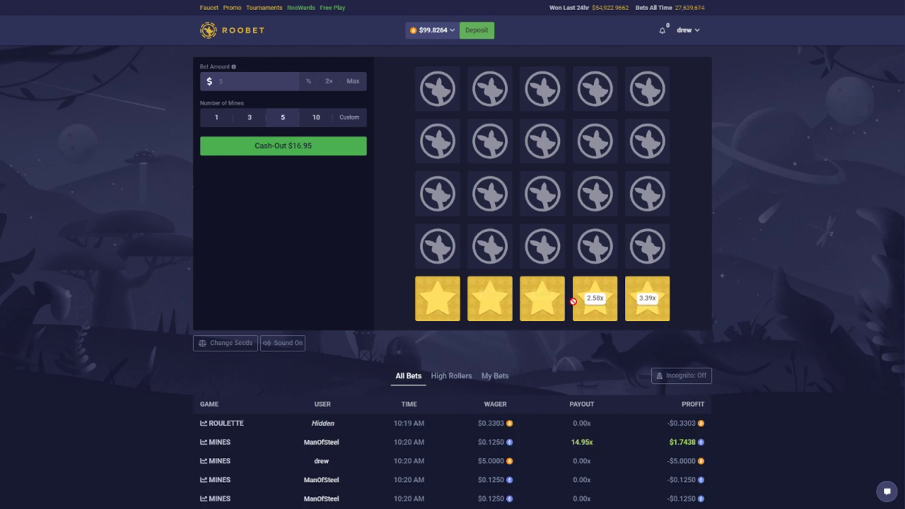
pyautogui.click(543, 247)
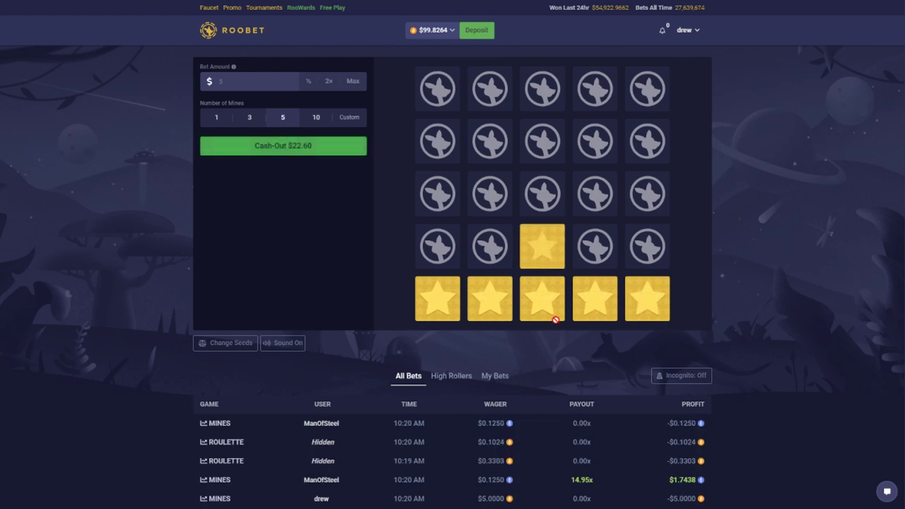
pyautogui.click(324, 147)
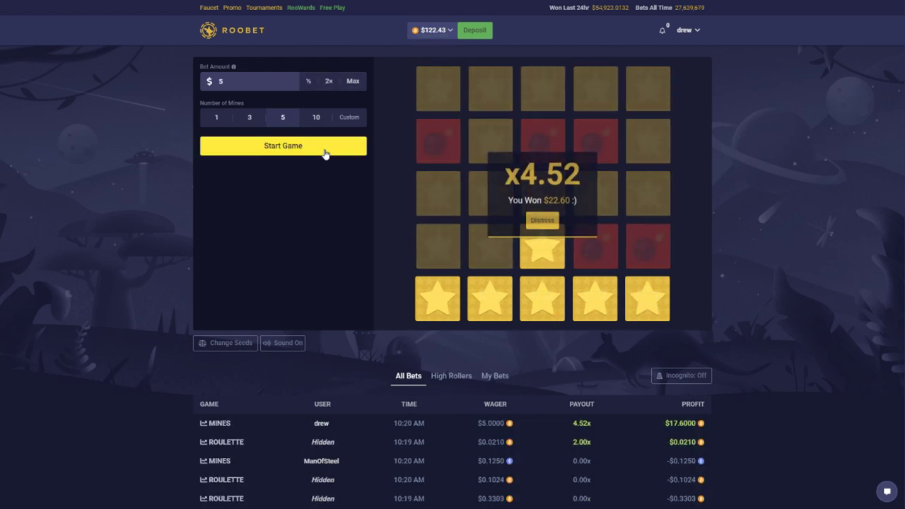
# Play a $5 Mines round revealing four tiles and cash out at 2.58x.
pyautogui.click(543, 219)
pyautogui.press('space')
pyautogui.click(490, 89)
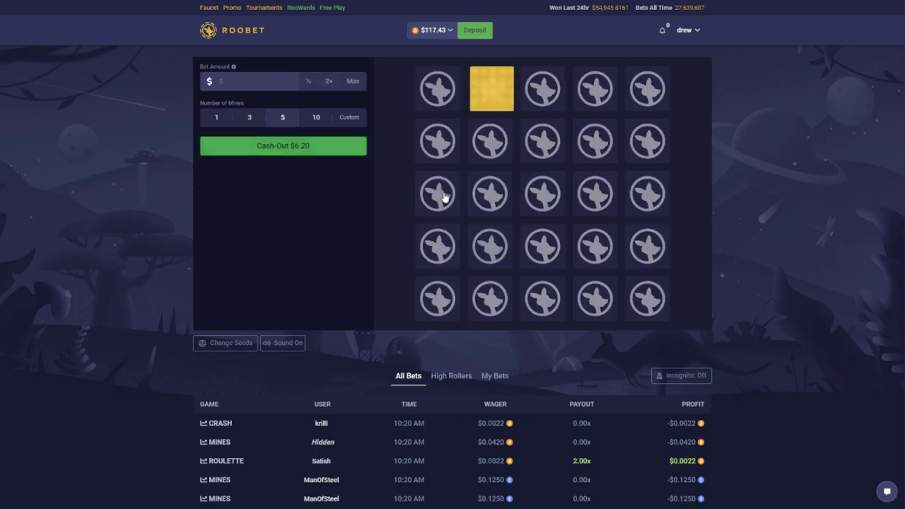
pyautogui.click(438, 193)
pyautogui.click(647, 88)
pyautogui.click(595, 246)
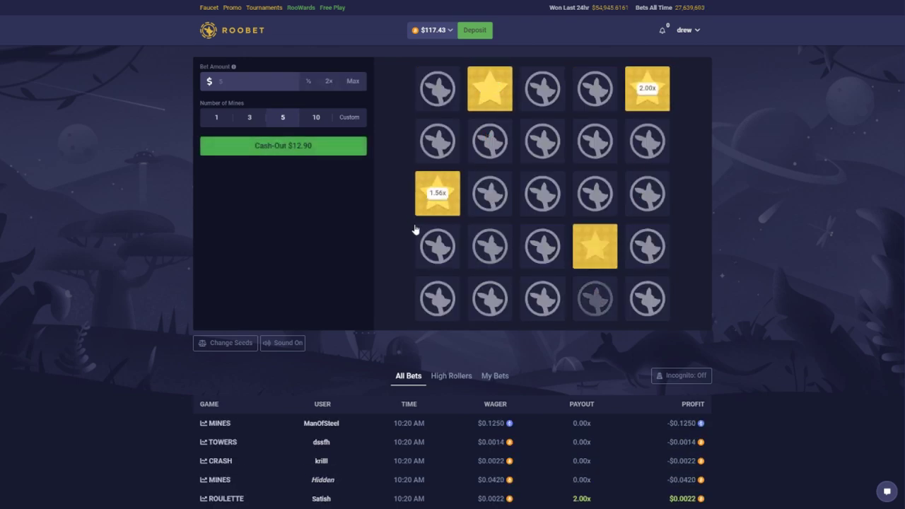
pyautogui.click(283, 145)
# Lose a $5 Mines round on first-column tiles.
pyautogui.click(543, 221)
pyautogui.press('space')
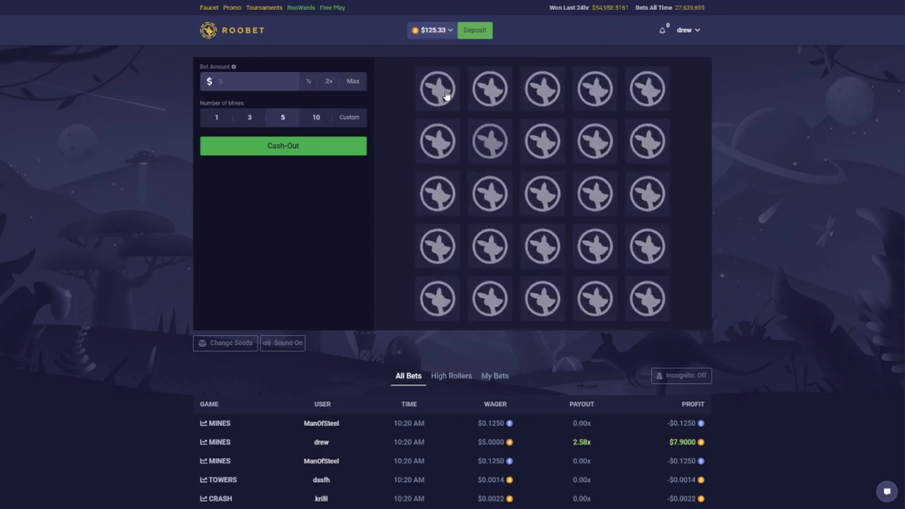
pyautogui.click(437, 88)
pyautogui.click(438, 140)
pyautogui.click(437, 193)
pyautogui.click(437, 193)
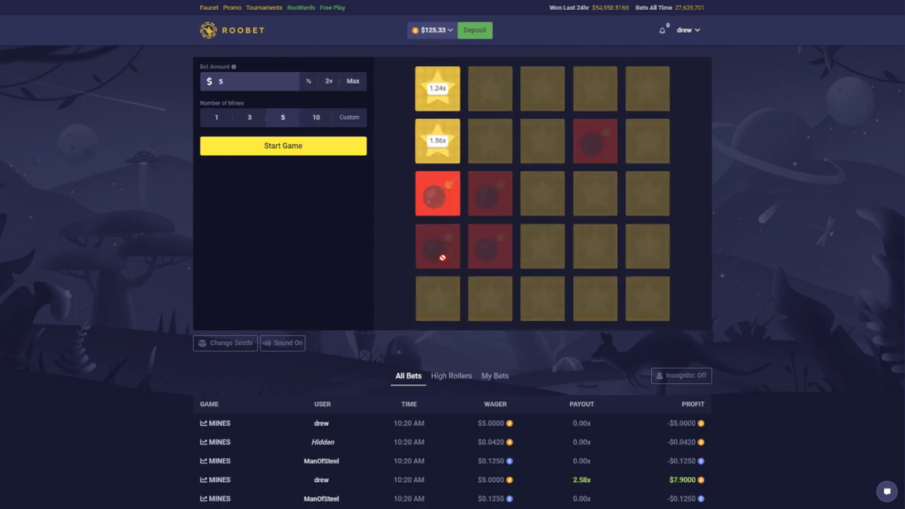
# Lose another $5 round, then win the next at 1.24x for $6.20.
pyautogui.click(324, 148)
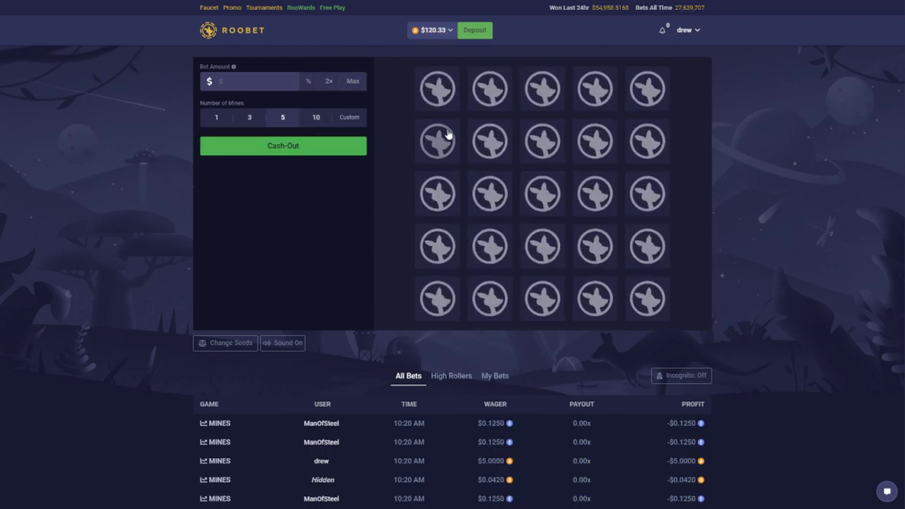
pyautogui.click(437, 88)
pyautogui.click(437, 299)
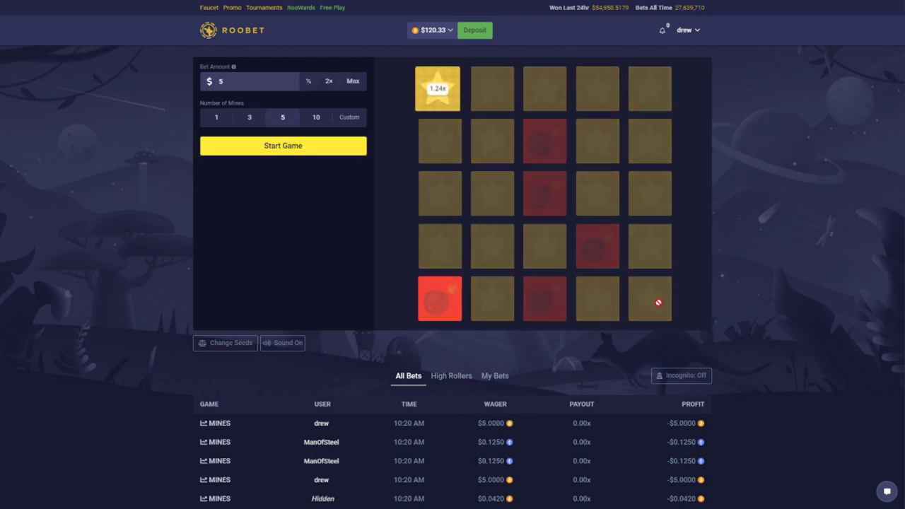
pyautogui.click(324, 145)
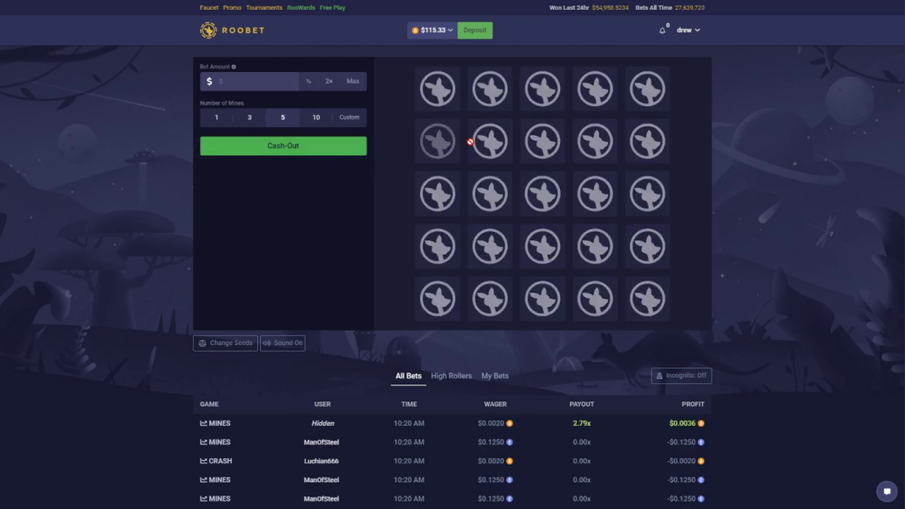
pyautogui.click(488, 141)
pyautogui.click(329, 149)
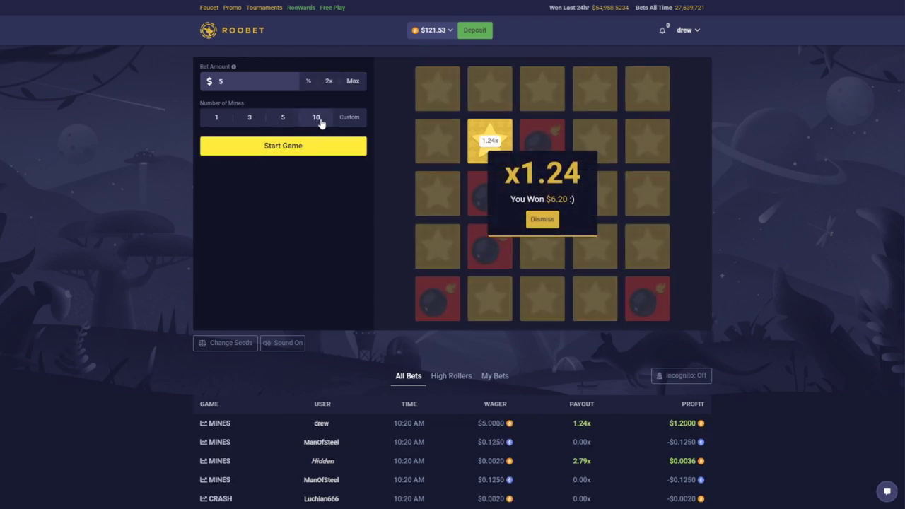
# Set the mine count to 10 and clear the old bet amount.
pyautogui.click(543, 220)
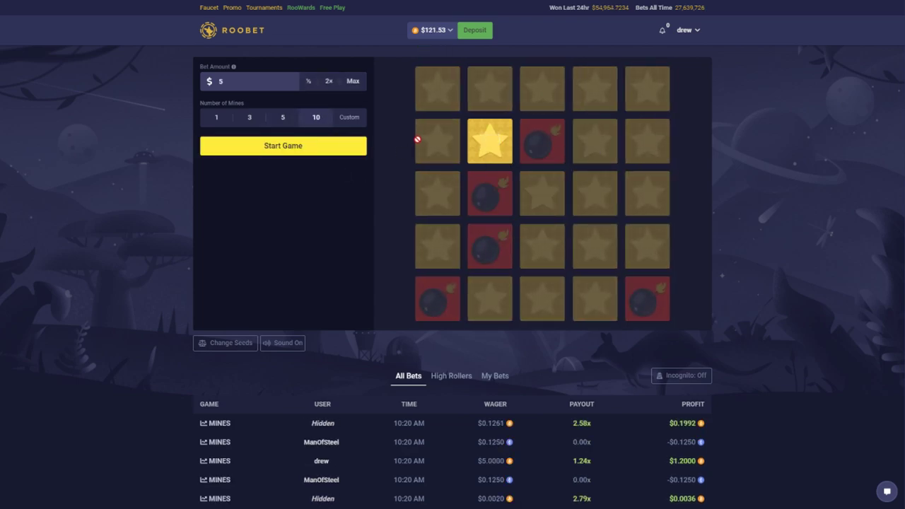
pyautogui.click(269, 80)
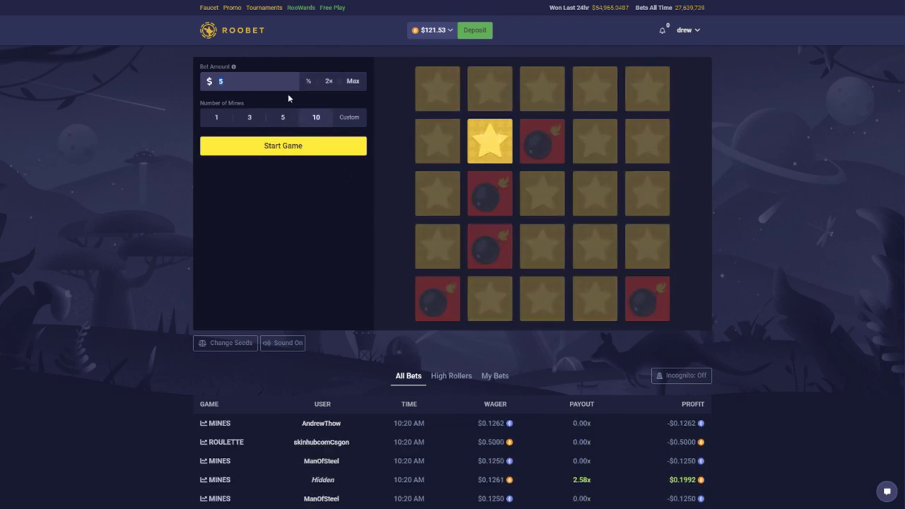
pyautogui.press('BackSpace')
pyautogui.write('1')
# Play two $1 one-mine rounds, cashing each out at 1.03x.
pyautogui.click(218, 117)
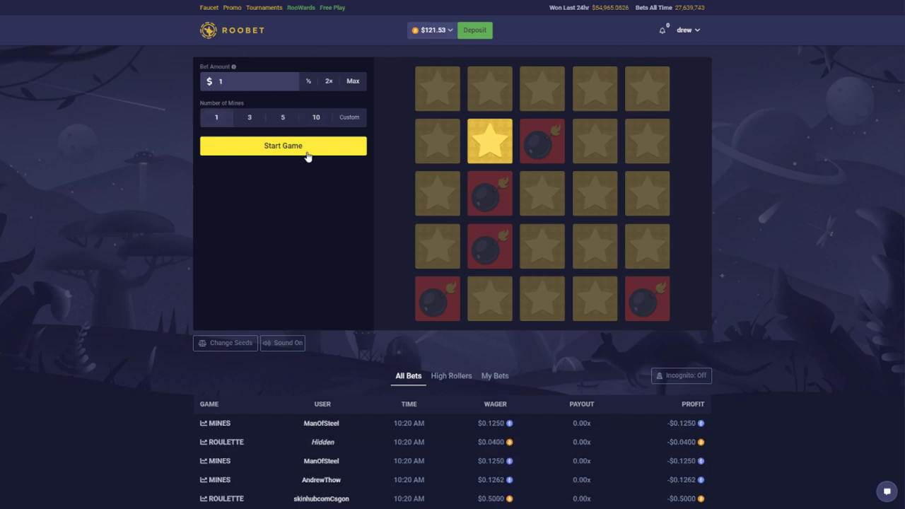
pyautogui.click(307, 147)
pyautogui.click(594, 89)
pyautogui.click(283, 146)
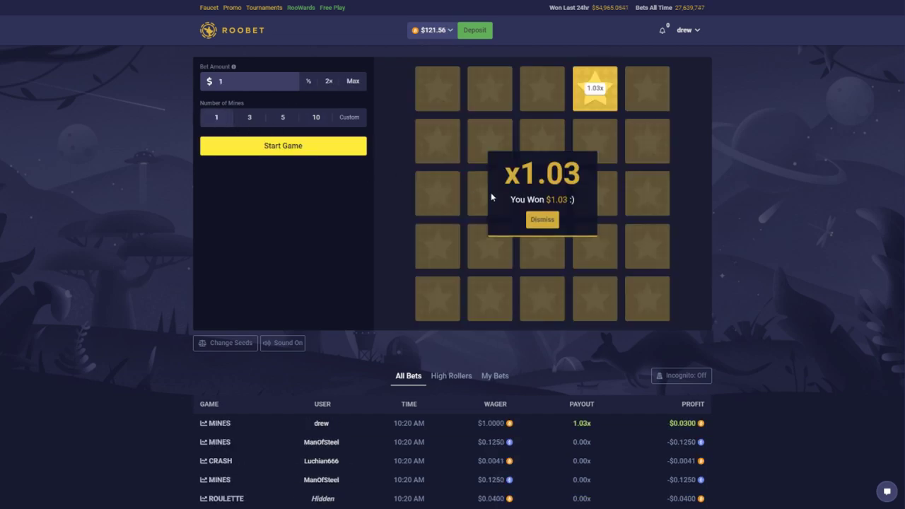
pyautogui.click(543, 220)
pyautogui.click(283, 145)
pyautogui.click(490, 89)
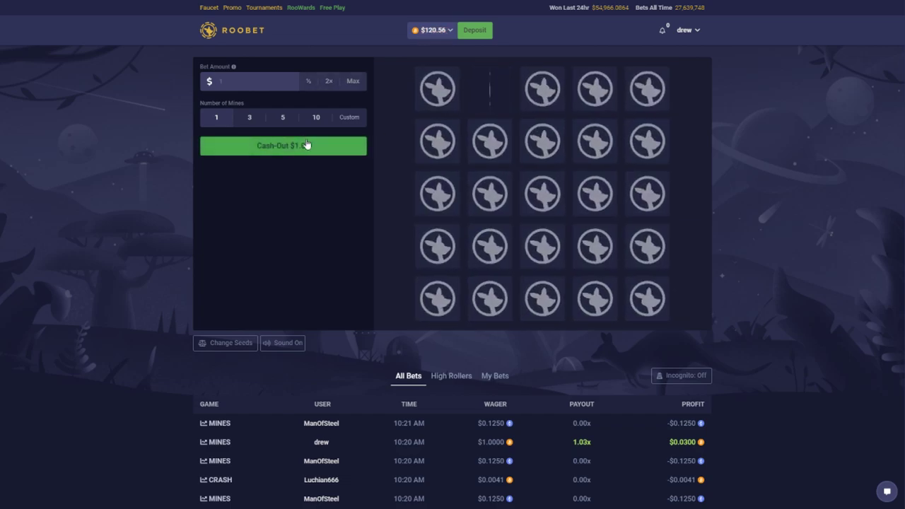
pyautogui.click(477, 246)
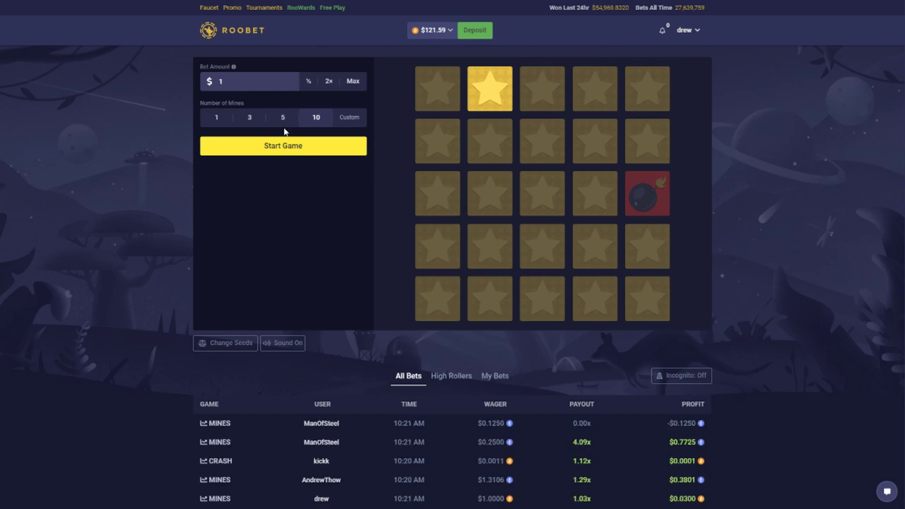
# Lose two $3 ten-mine rounds.
pyautogui.click(316, 156)
pyautogui.click(490, 246)
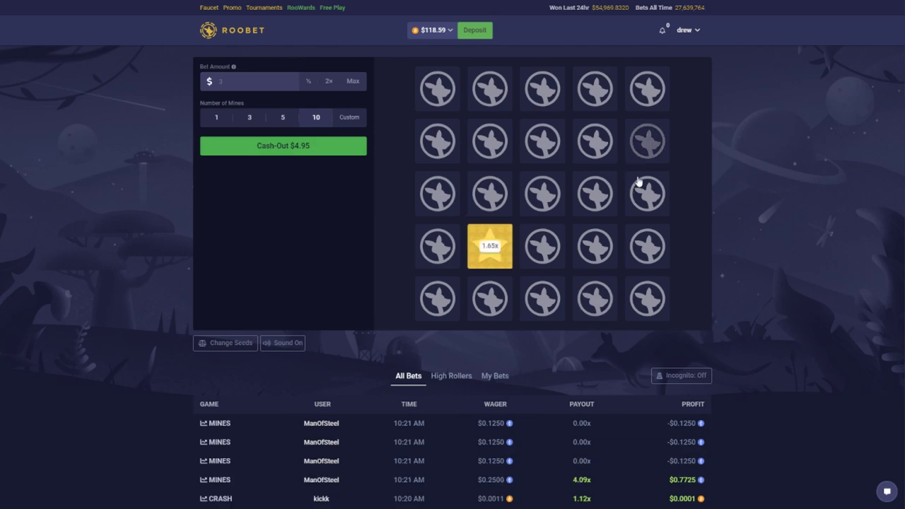
pyautogui.click(647, 142)
pyautogui.click(314, 145)
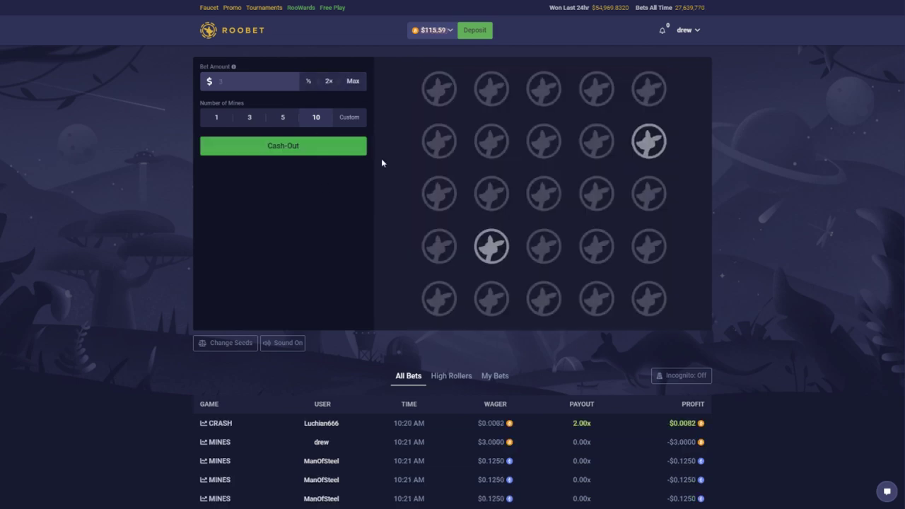
pyautogui.click(437, 90)
# Reveal five tiles in a $3 ten-mine round and cash out for $27.51.
pyautogui.click(322, 145)
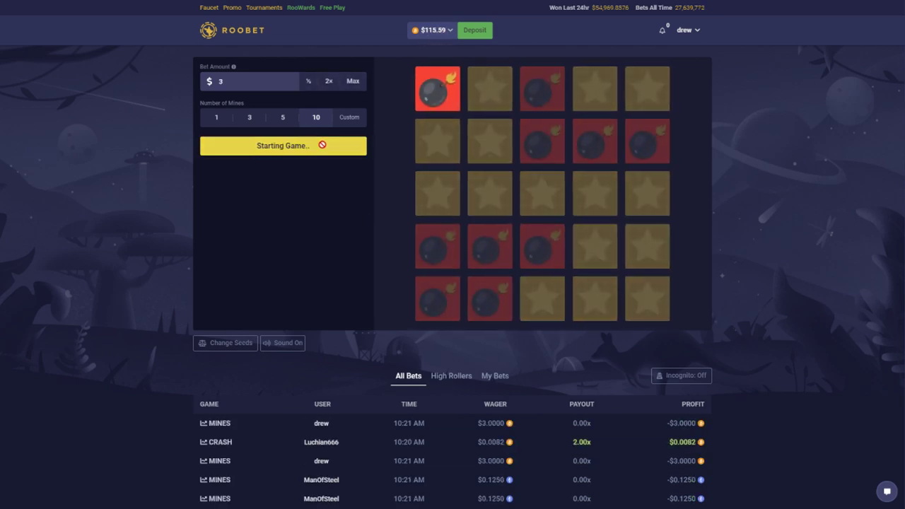
pyautogui.click(438, 194)
pyautogui.click(542, 300)
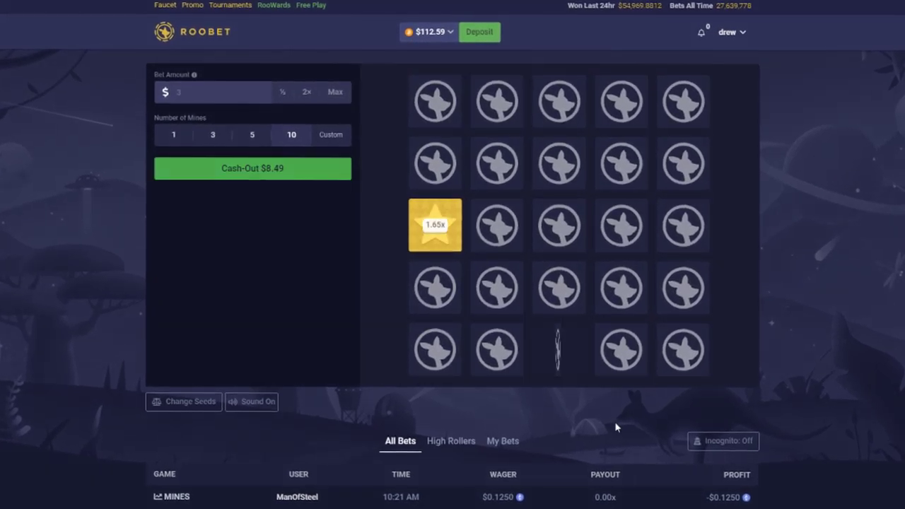
pyautogui.click(683, 102)
pyautogui.click(683, 289)
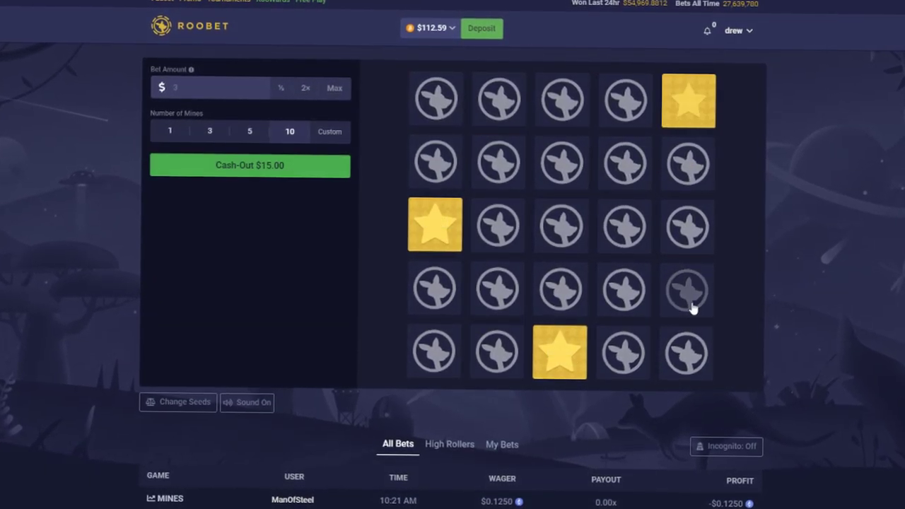
pyautogui.click(687, 352)
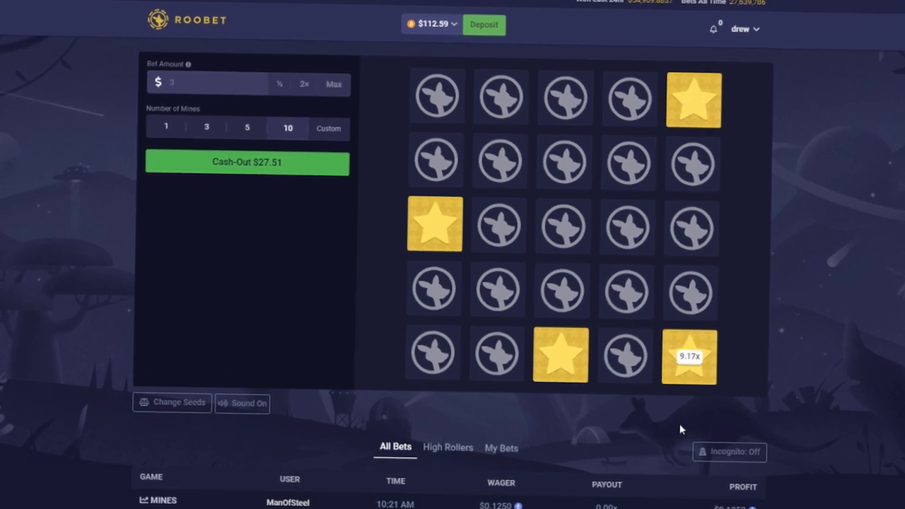
pyautogui.click(247, 162)
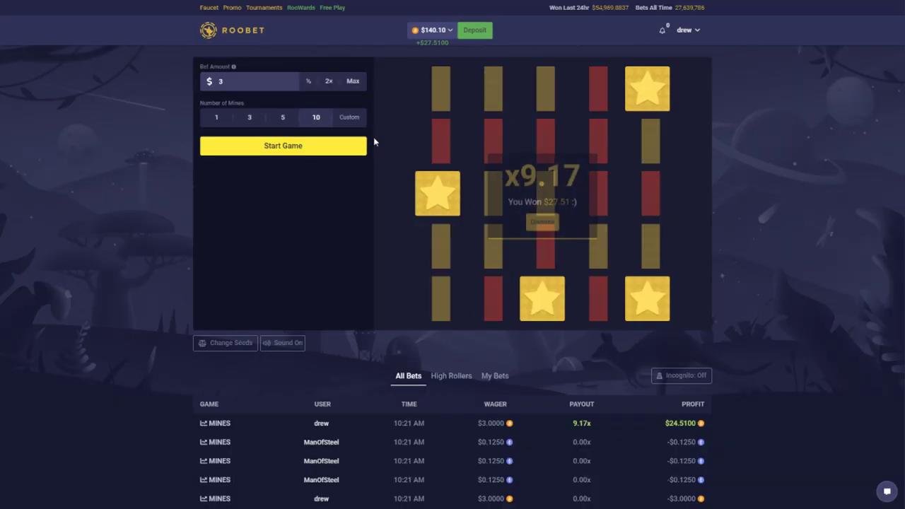
pyautogui.click(542, 222)
# Lose two more $3 ten-mine rounds.
pyautogui.press('space')
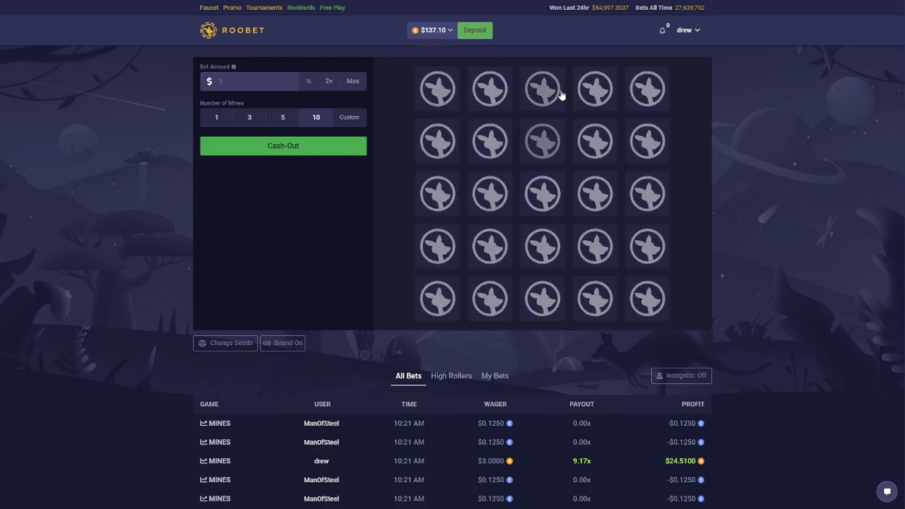
pyautogui.click(437, 247)
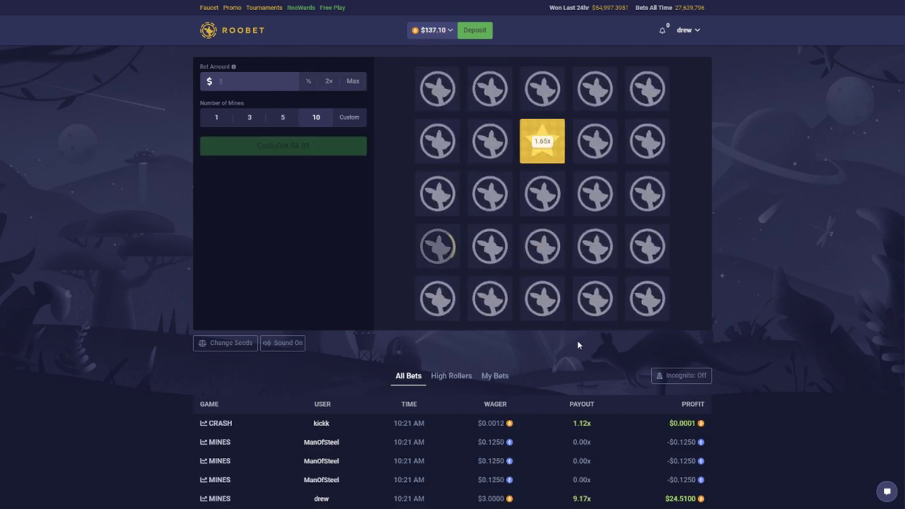
pyautogui.click(314, 147)
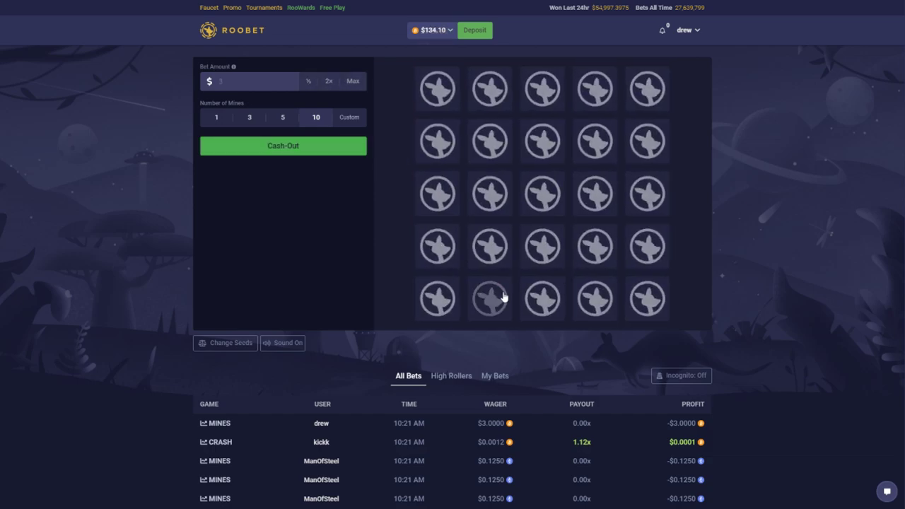
pyautogui.click(491, 300)
pyautogui.click(542, 299)
pyautogui.click(595, 299)
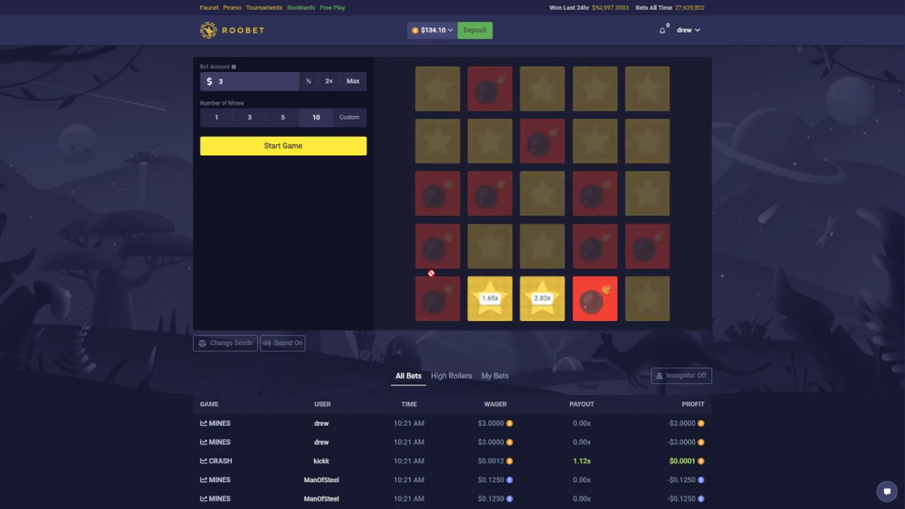
# Lose a final $3 round, leaving the balance at $131.10.
pyautogui.press('space')
pyautogui.click(440, 299)
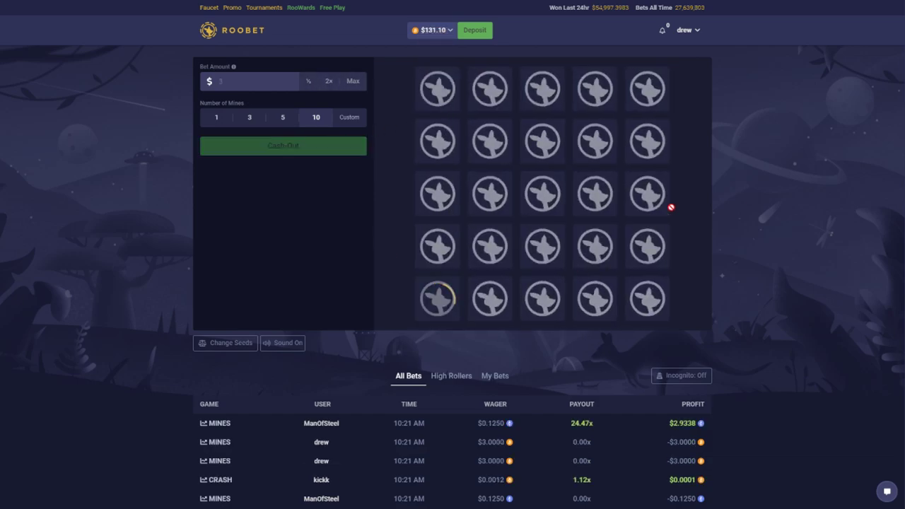
pyautogui.click(598, 198)
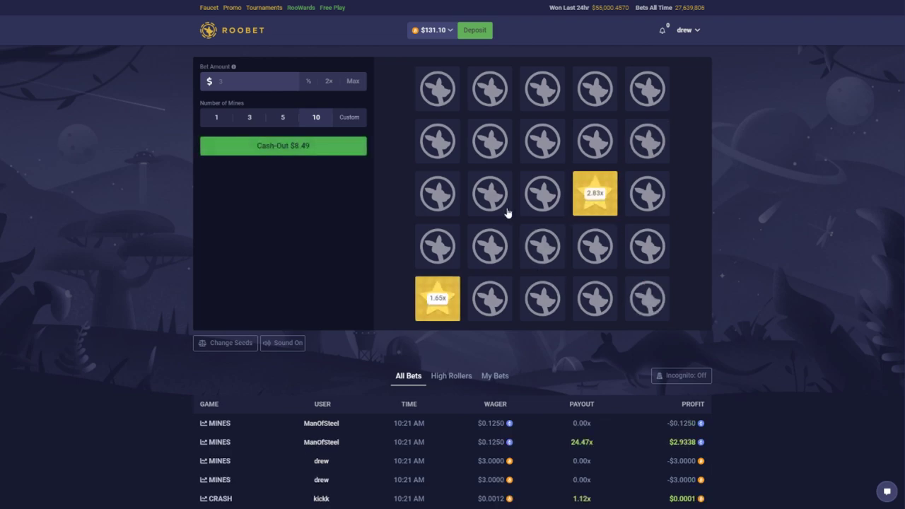
pyautogui.click(543, 195)
pyautogui.click(646, 300)
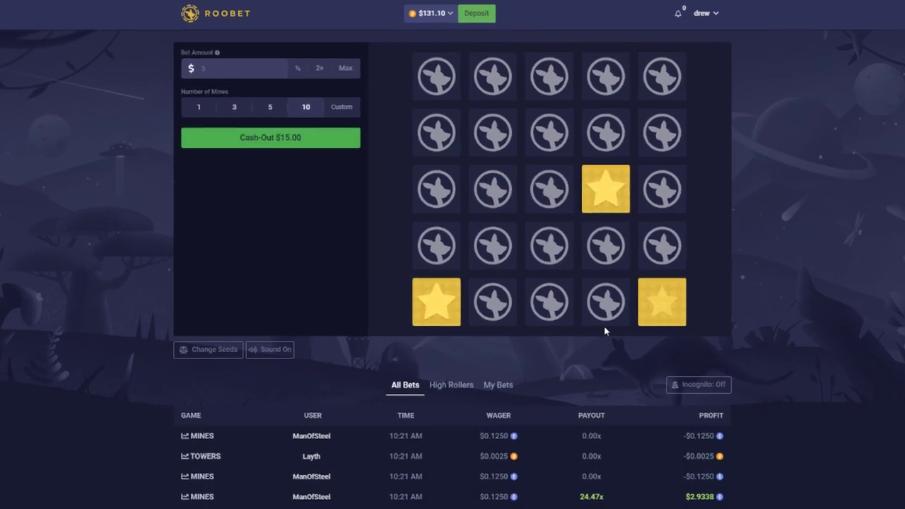
pyautogui.click(595, 300)
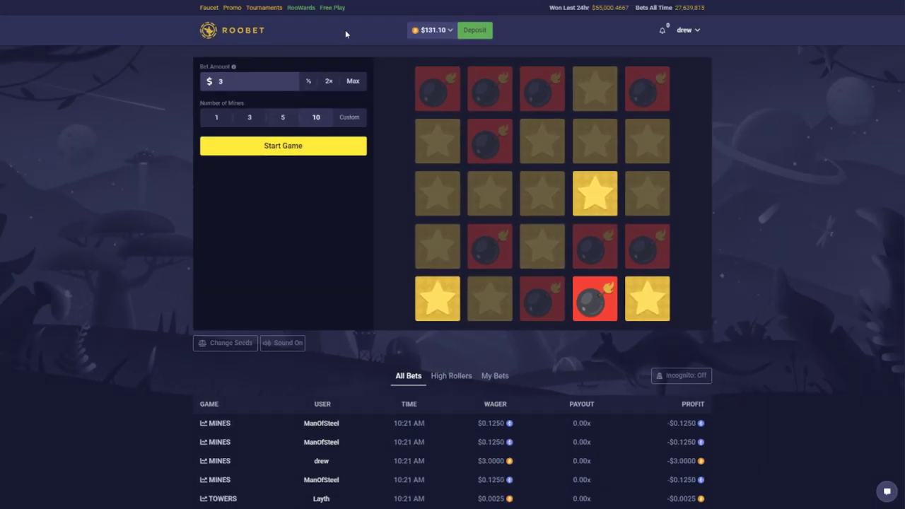
# Switch to Towers on Hard difficulty and lose the first $5 rounds.
pyautogui.click(244, 34)
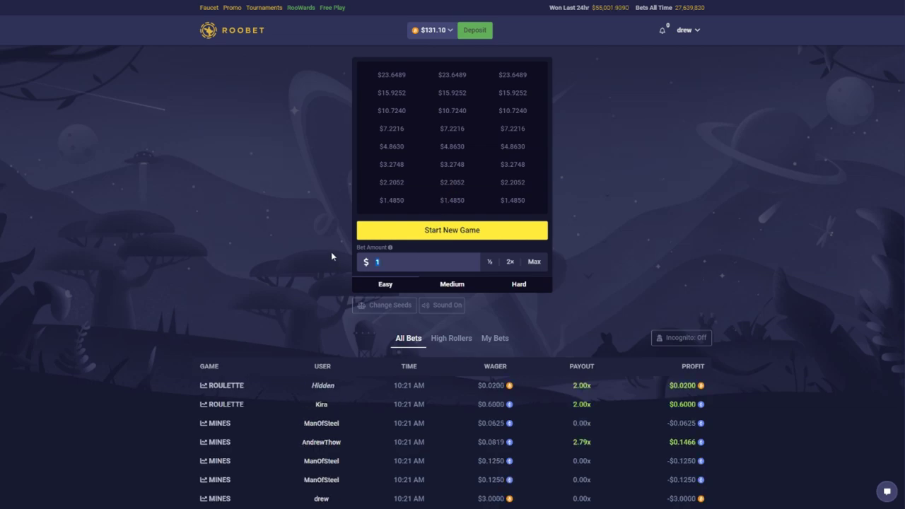
pyautogui.write('5')
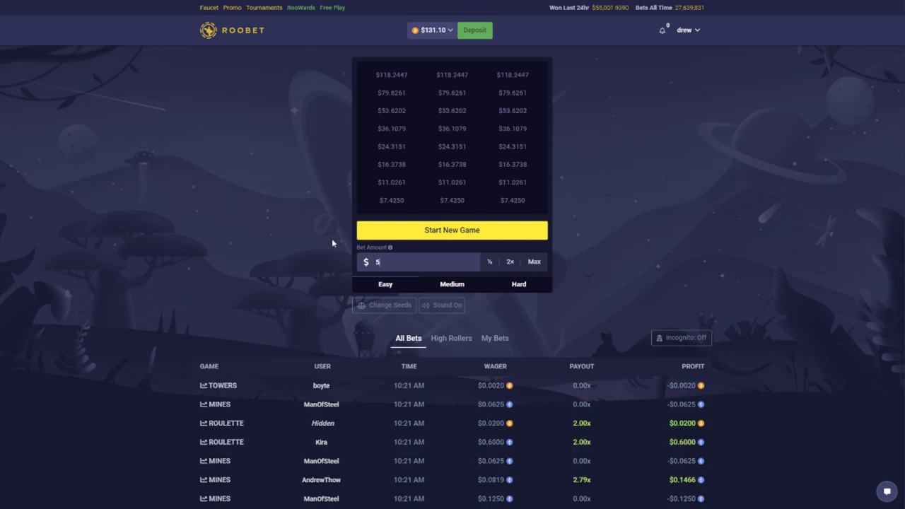
pyautogui.click(520, 283)
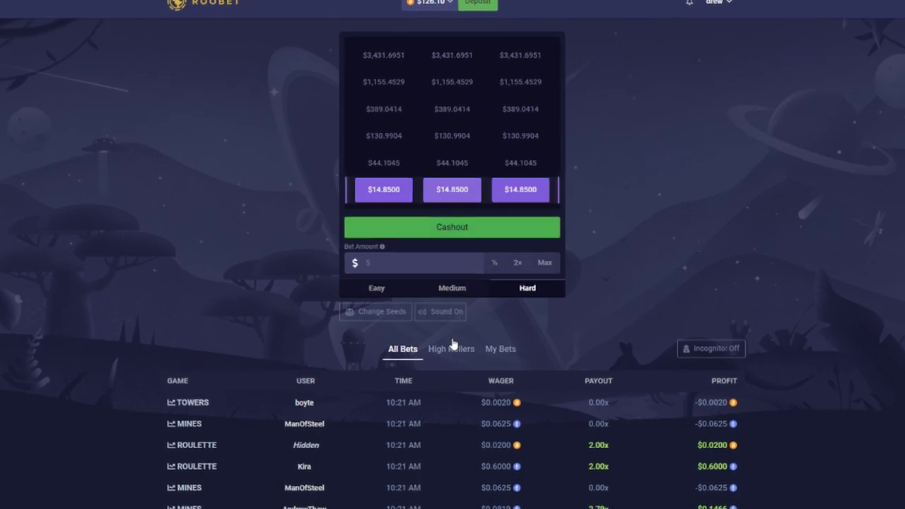
pyautogui.click(452, 200)
pyautogui.click(452, 227)
pyautogui.click(452, 188)
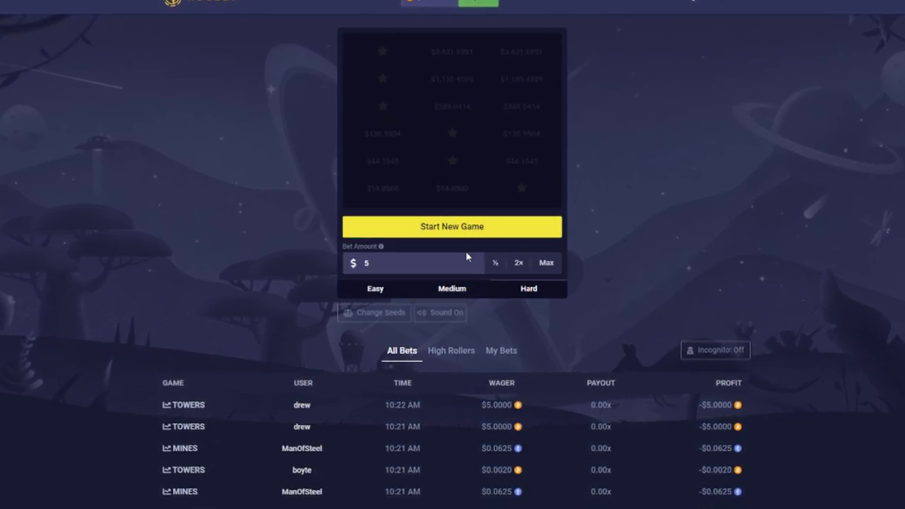
pyautogui.click(467, 226)
pyautogui.click(452, 188)
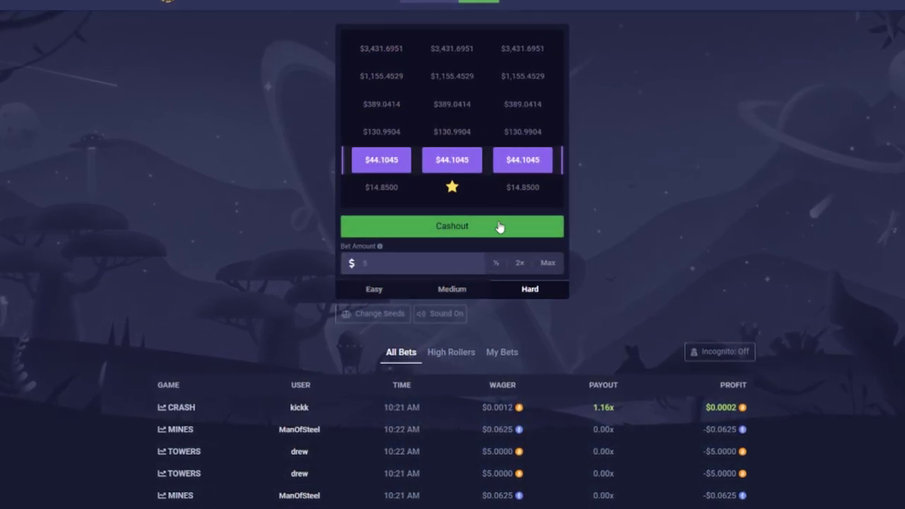
pyautogui.click(533, 158)
# Lose four more $5 Hard rounds, then return to the games lobby.
pyautogui.click(493, 225)
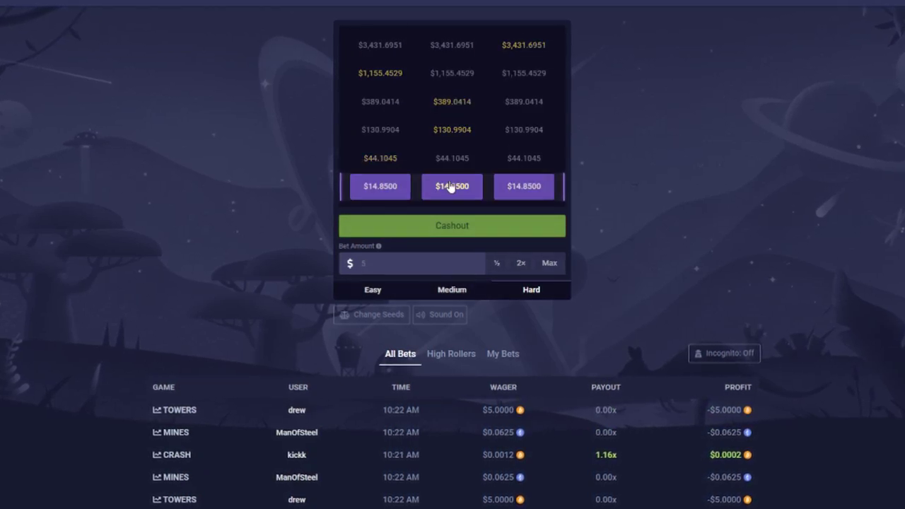
pyautogui.click(524, 186)
pyautogui.click(485, 227)
pyautogui.click(452, 187)
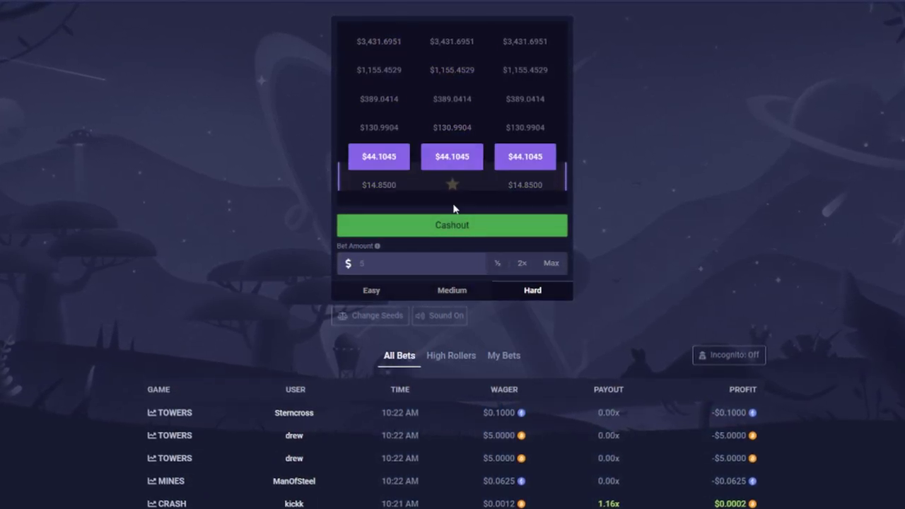
pyautogui.click(493, 155)
pyautogui.click(488, 225)
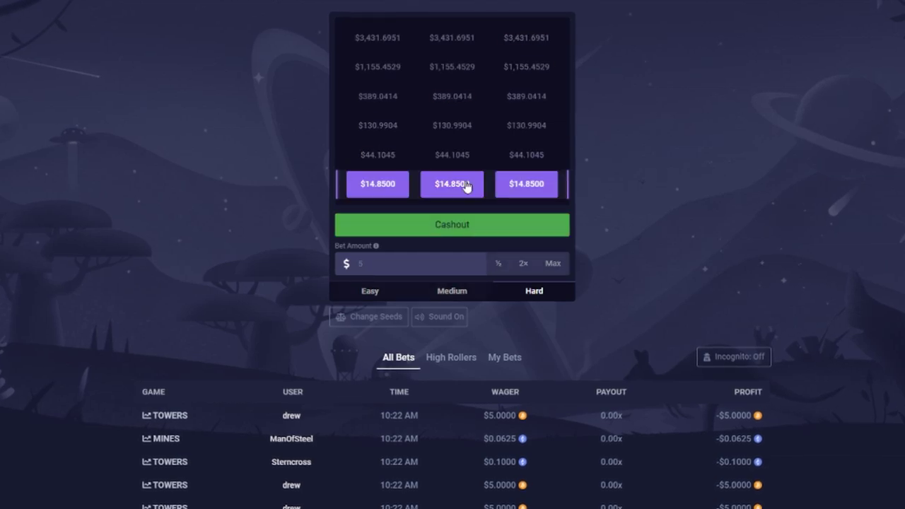
pyautogui.click(452, 186)
pyautogui.click(516, 226)
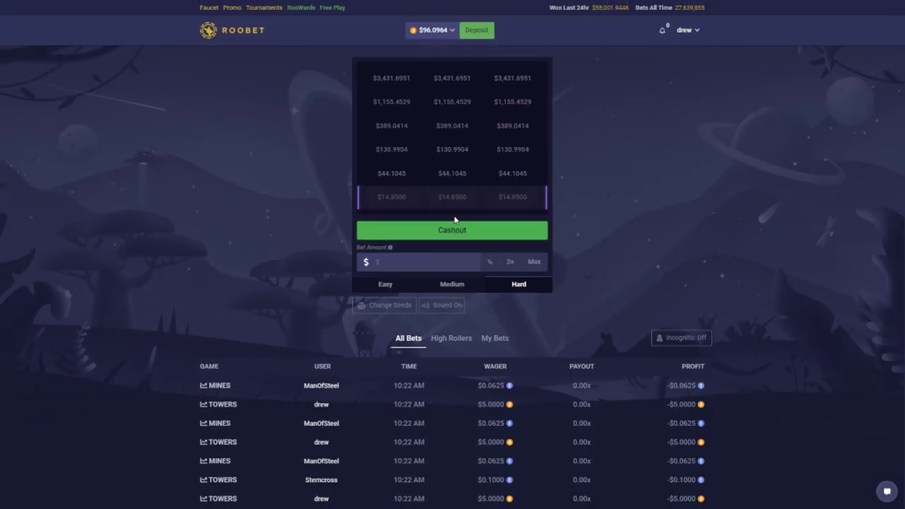
pyautogui.click(452, 196)
pyautogui.click(512, 173)
pyautogui.click(233, 30)
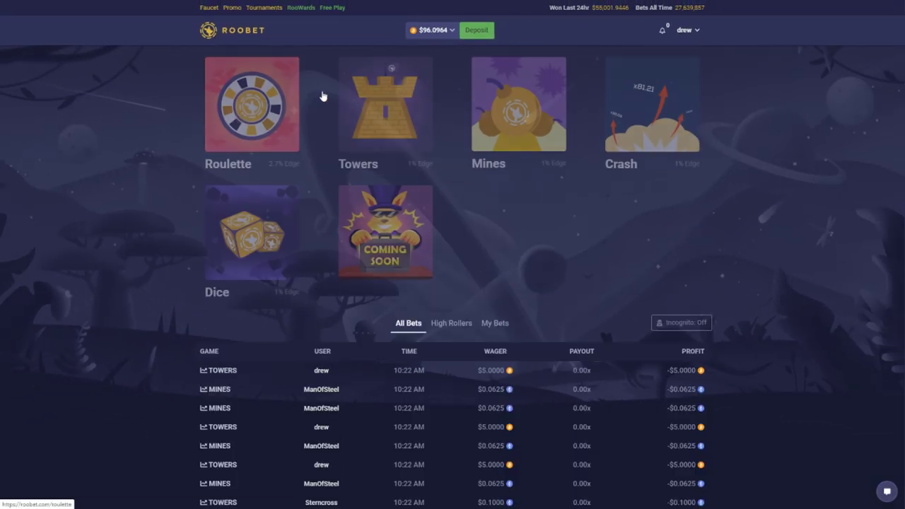
# Open Roulette, bet $5 on gold x36, and start changing the amount to 15.
pyautogui.click(363, 126)
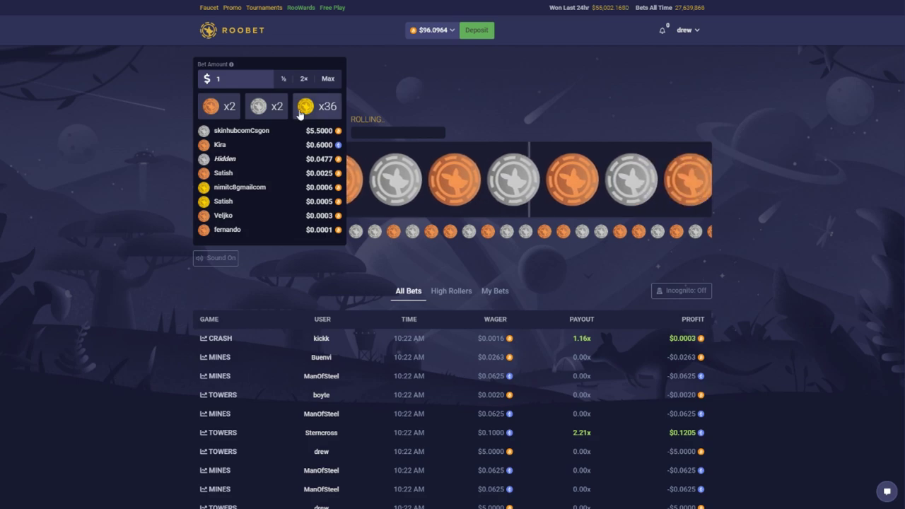
pyautogui.write('5')
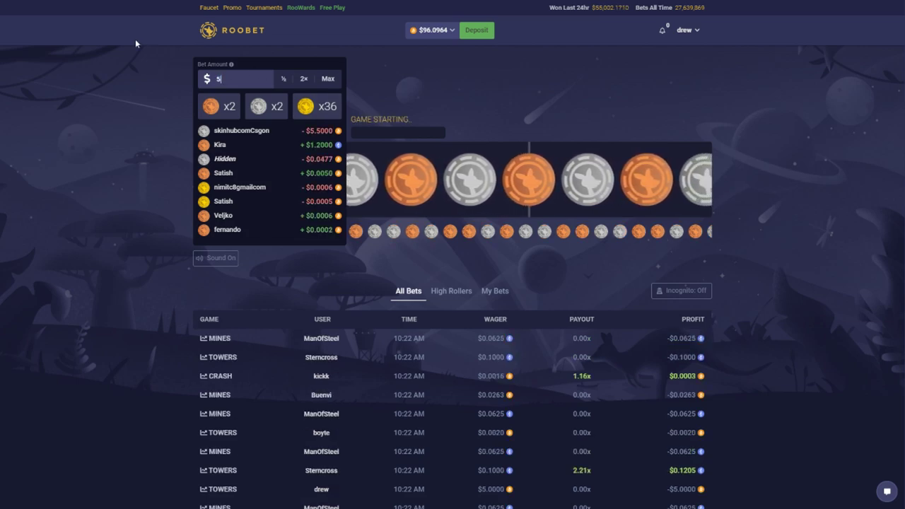
pyautogui.click(311, 112)
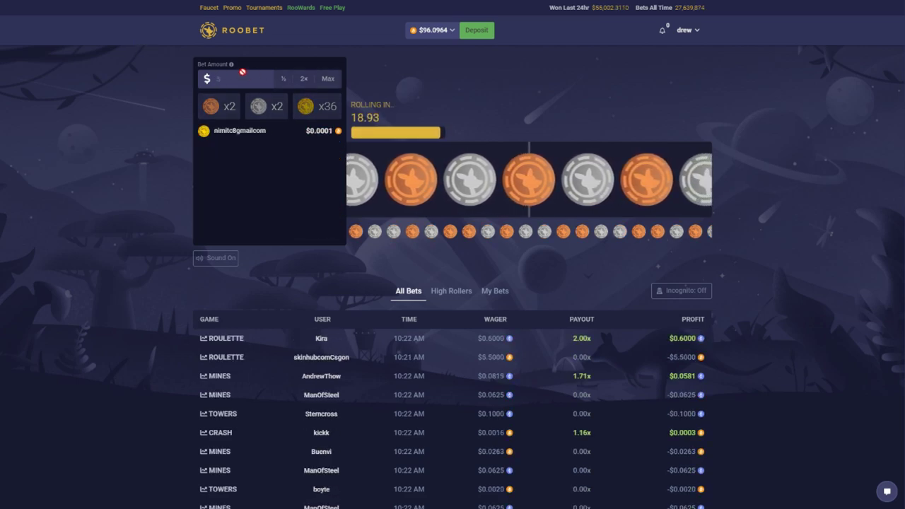
pyautogui.write('1')
pyautogui.press('Return')
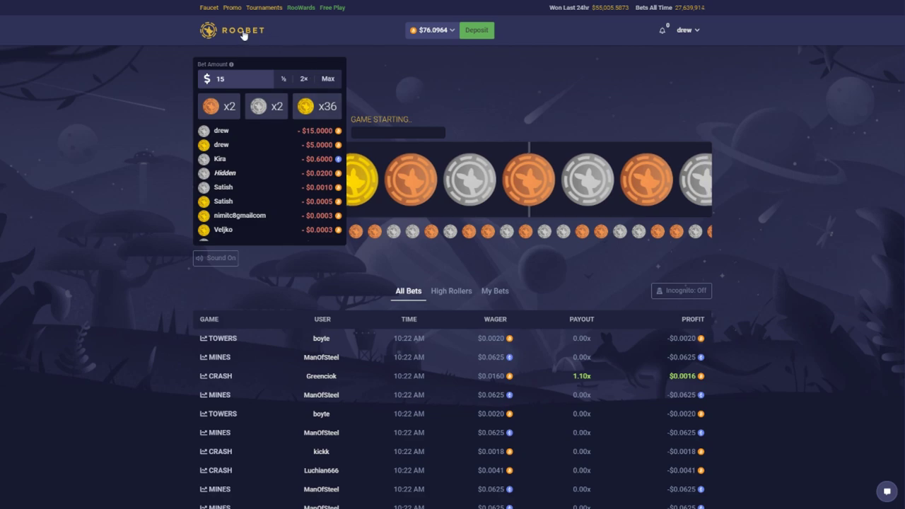
# Open Mines with 3 mines and lose a $10 round.
pyautogui.click(244, 34)
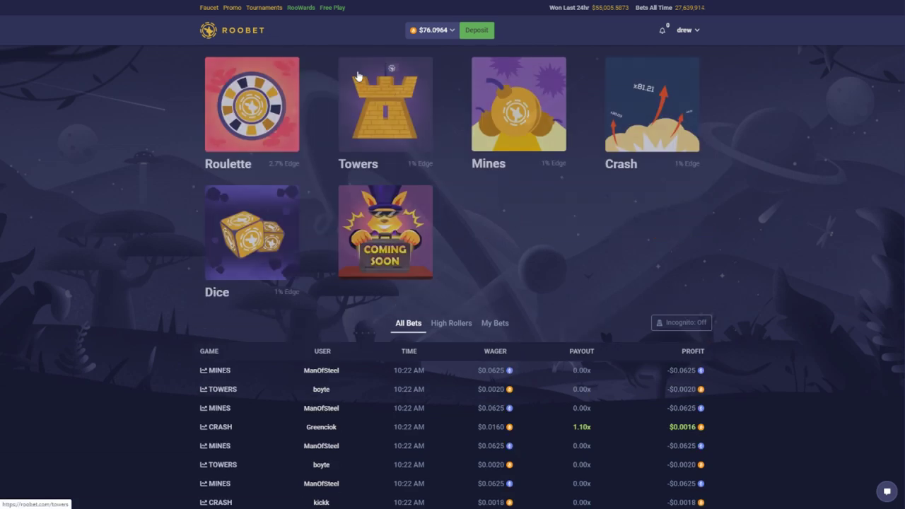
pyautogui.click(519, 104)
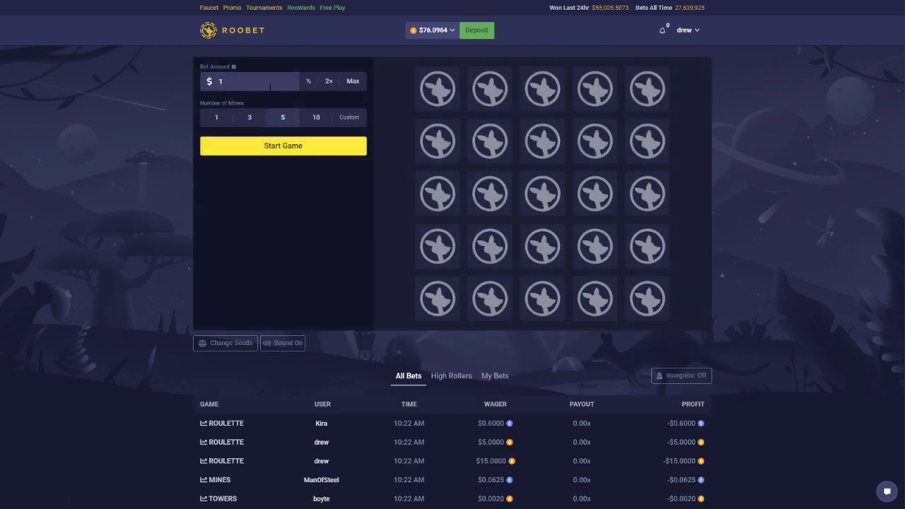
pyautogui.write('10')
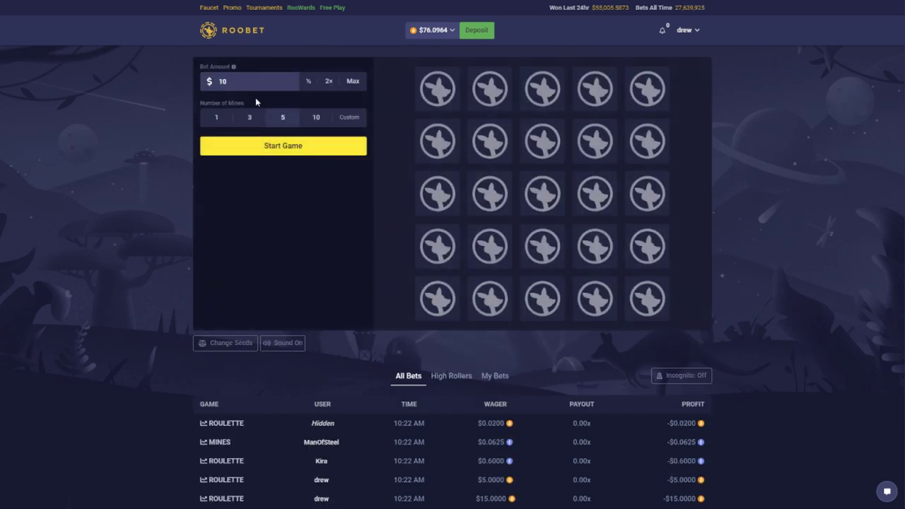
pyautogui.click(249, 116)
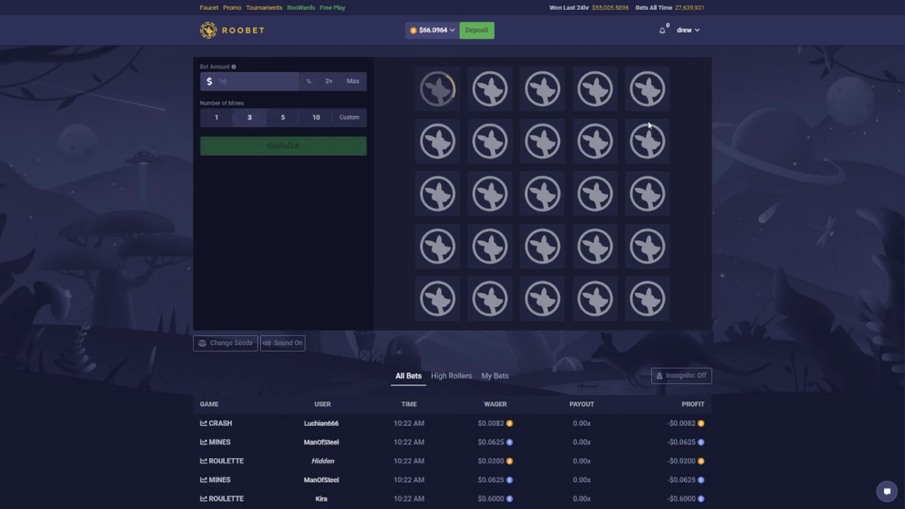
pyautogui.click(647, 89)
pyautogui.click(647, 300)
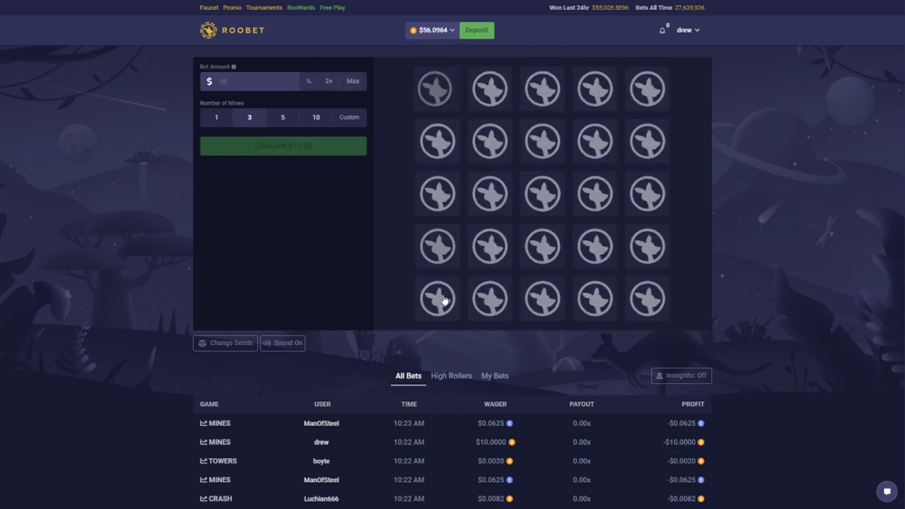
# Lose a second $10 three-mine round after revealing several tiles.
pyautogui.click(437, 89)
pyautogui.click(437, 300)
pyautogui.click(647, 299)
pyautogui.click(647, 89)
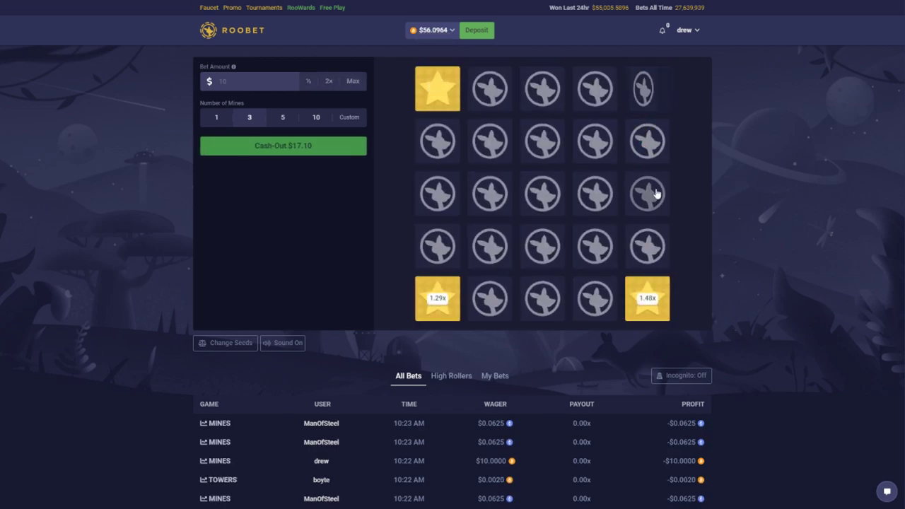
pyautogui.click(647, 195)
pyautogui.click(495, 126)
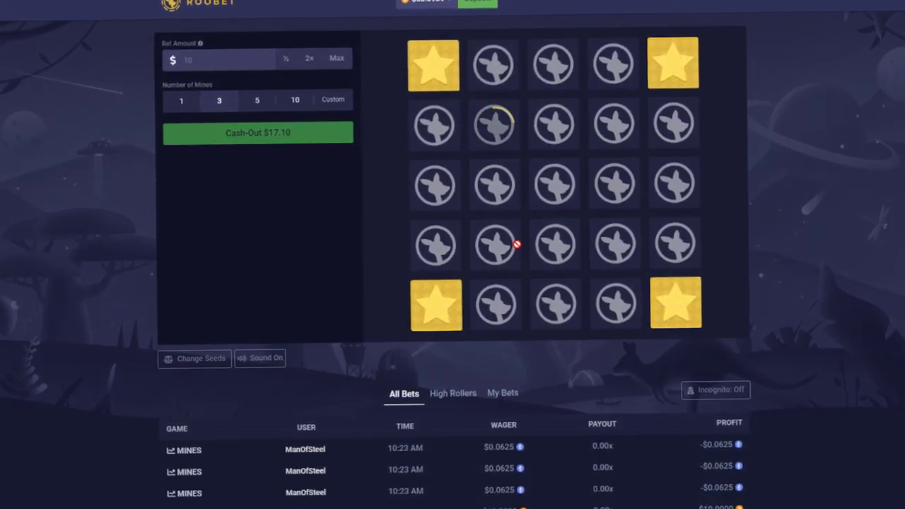
pyautogui.click(555, 305)
pyautogui.click(436, 245)
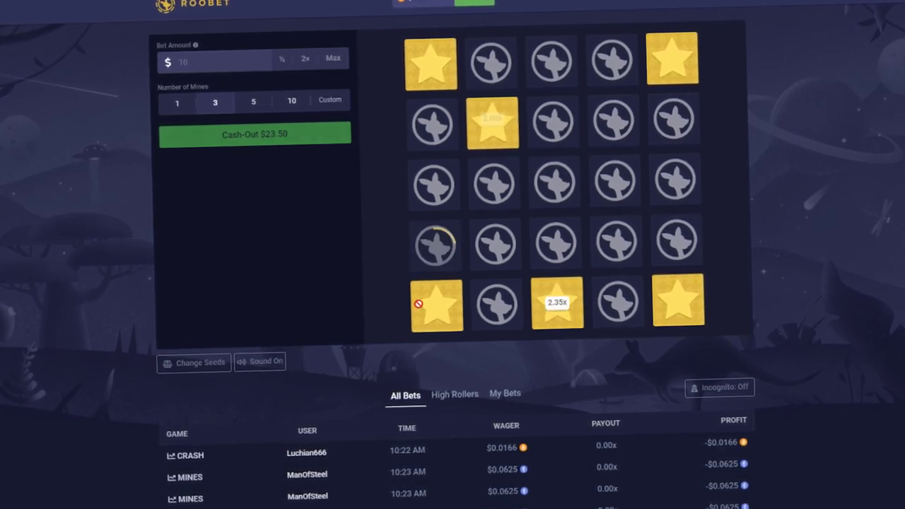
pyautogui.click(256, 134)
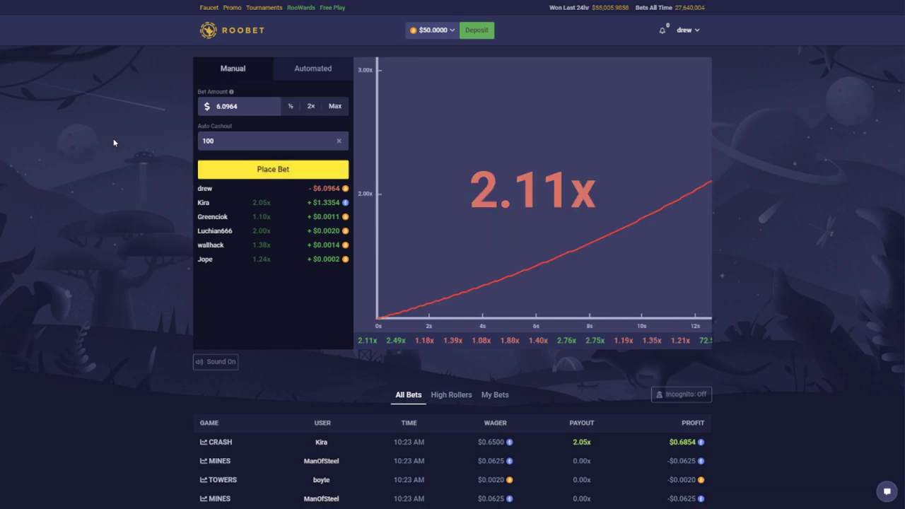
pyautogui.write('10')
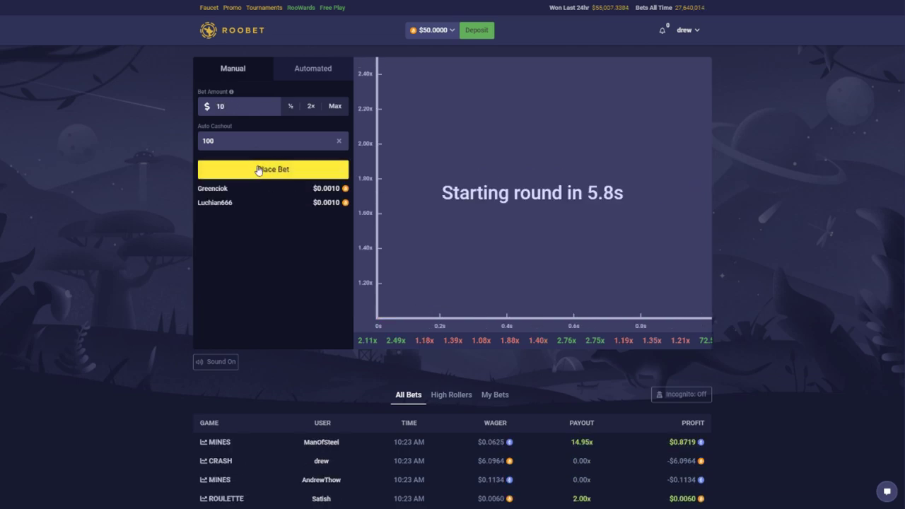
# Place a $10 Crash bet and cash it out at 1.06x.
pyautogui.press('space')
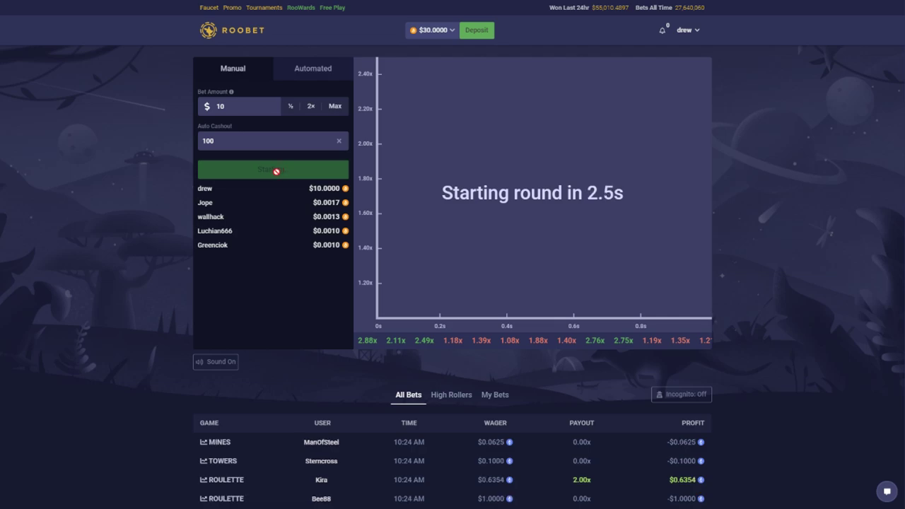
pyautogui.click(273, 170)
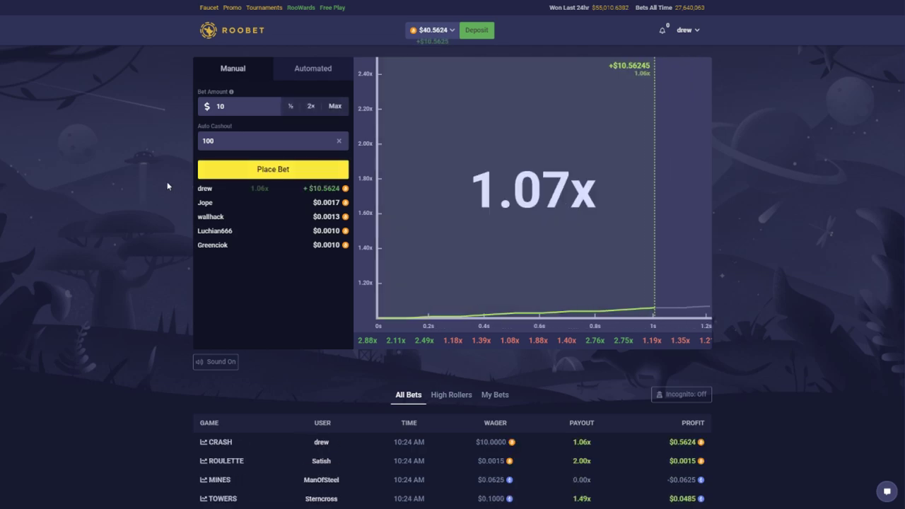
pyautogui.hotkey('alt', 'Left')
# Lose two $10 Easy Towers rounds, each on the bottom-row tile.
pyautogui.click(393, 133)
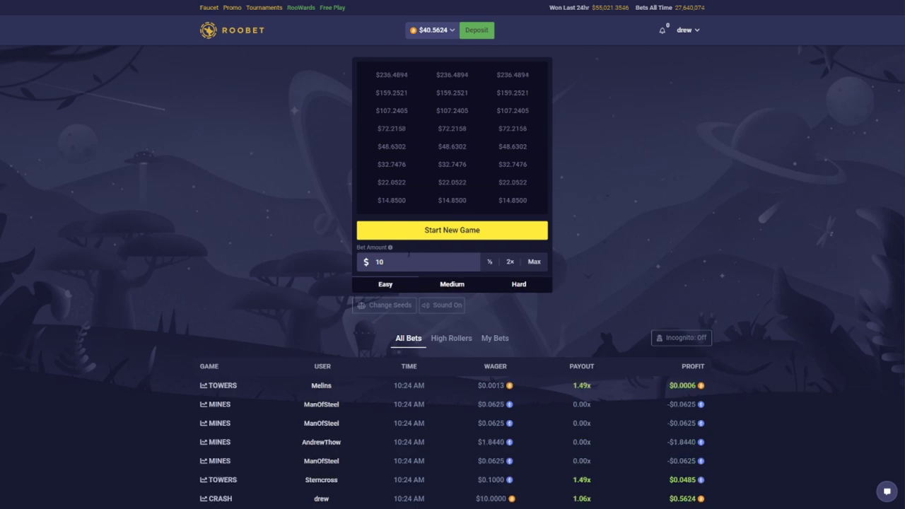
pyautogui.click(452, 230)
pyautogui.click(452, 200)
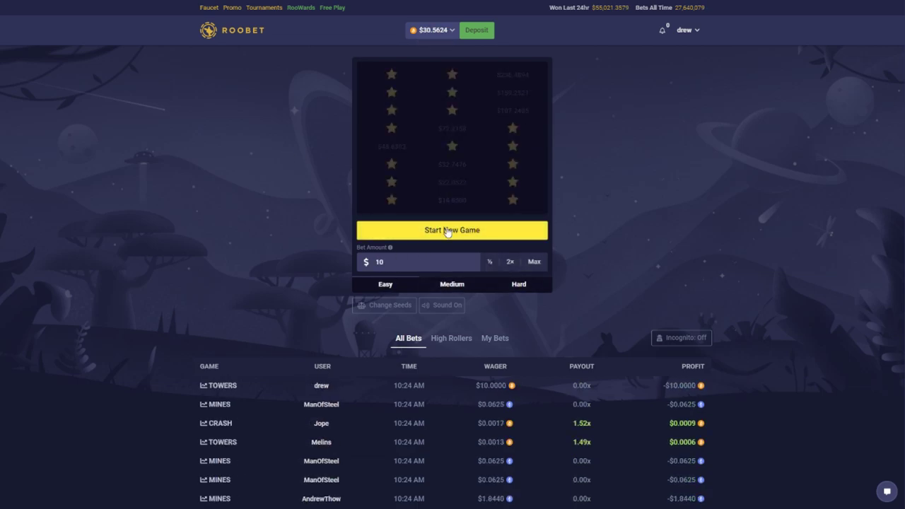
pyautogui.click(452, 230)
pyautogui.click(452, 204)
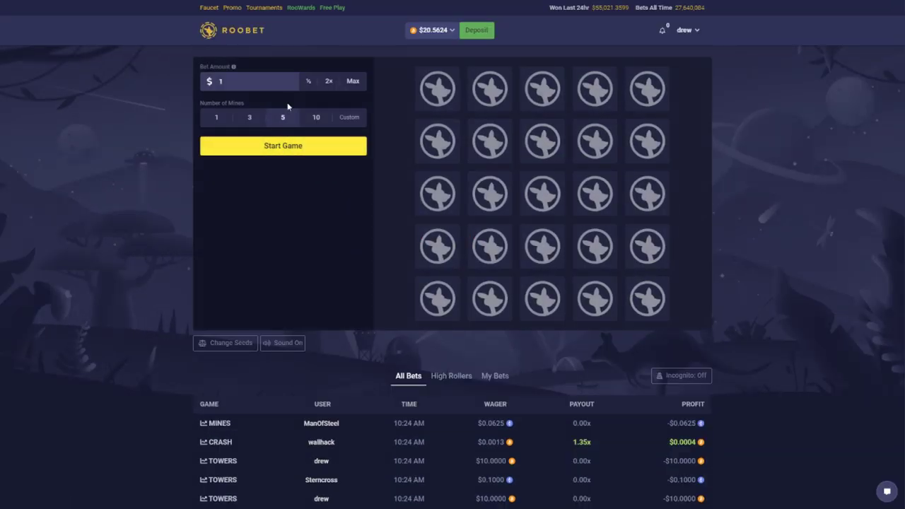
# Win a Mines round at 2.58x after revealing four corner tiles.
pyautogui.click(287, 150)
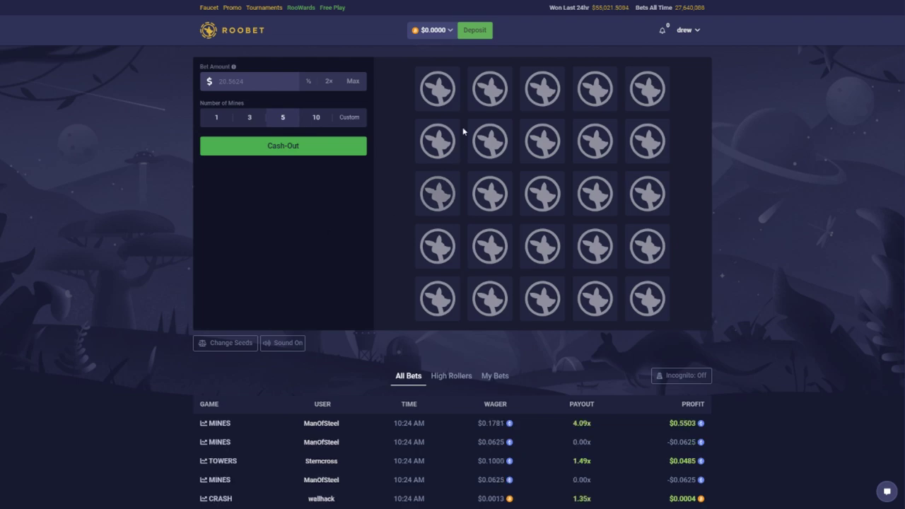
pyautogui.click(439, 88)
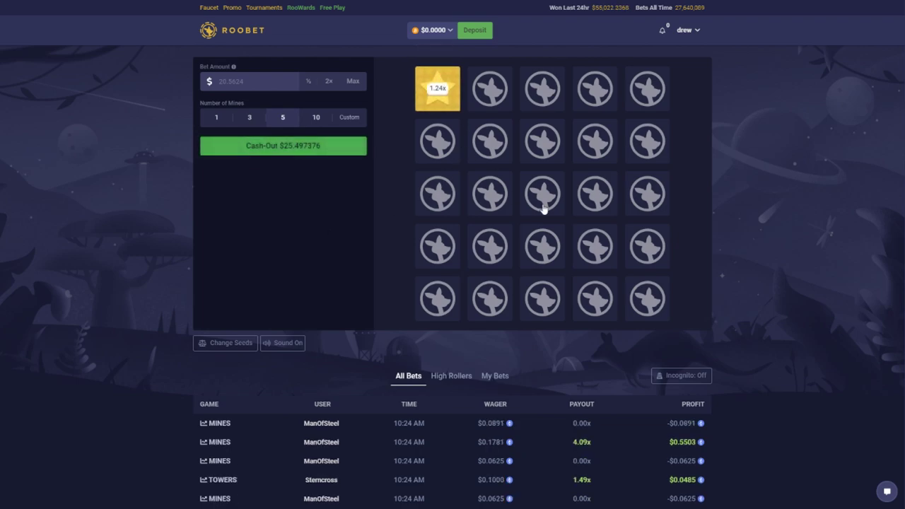
pyautogui.click(647, 90)
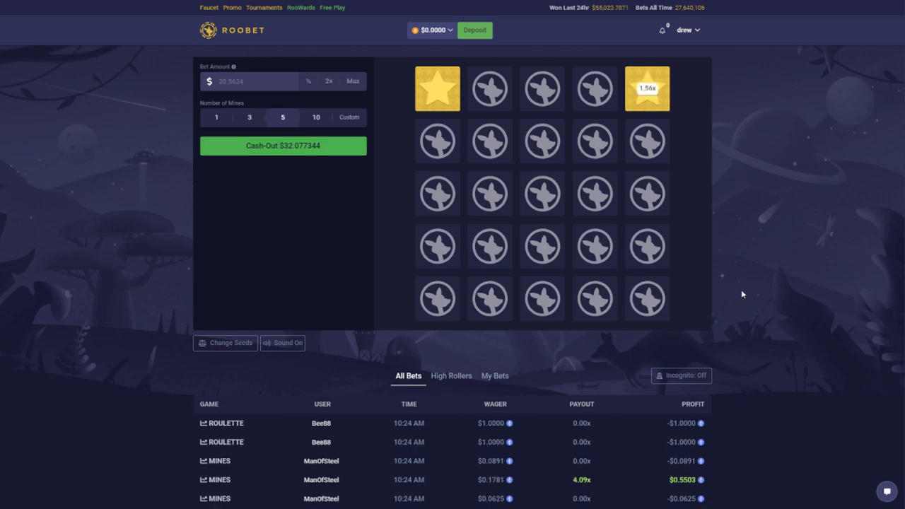
pyautogui.click(648, 300)
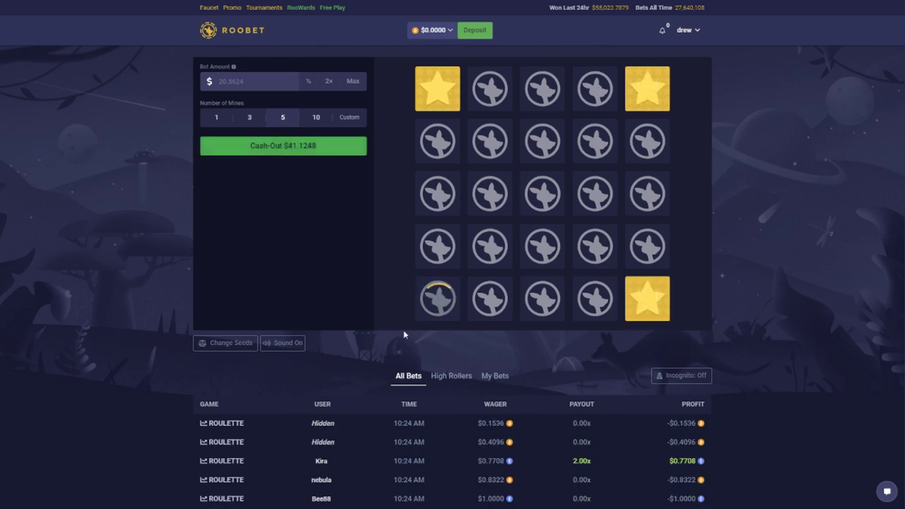
pyautogui.click(283, 146)
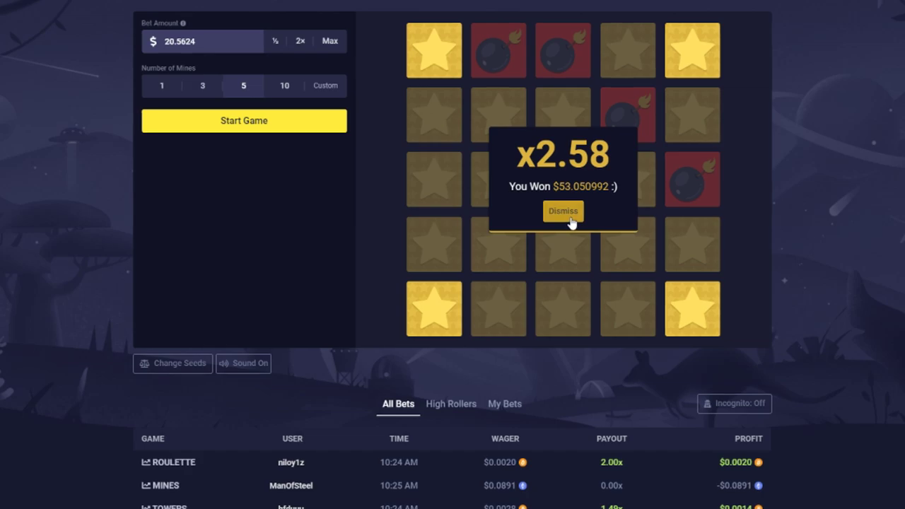
pyautogui.click(563, 210)
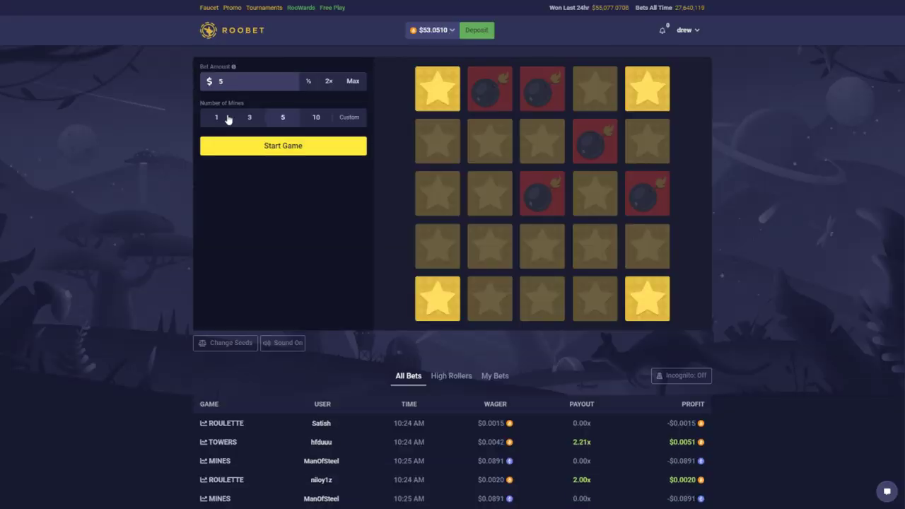
# Cash out a $5 Mines round at 3.39x, then play another short round.
pyautogui.click(283, 145)
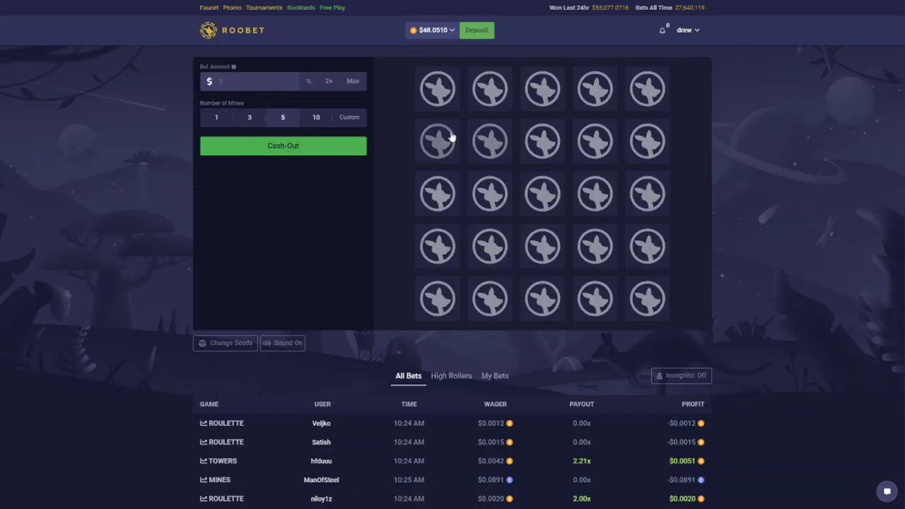
pyautogui.click(490, 141)
pyautogui.click(546, 142)
pyautogui.click(595, 142)
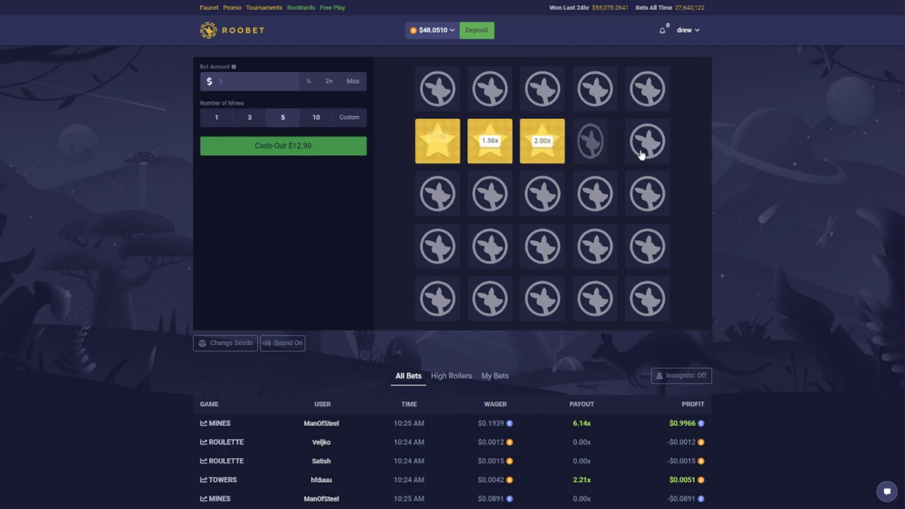
pyautogui.click(647, 141)
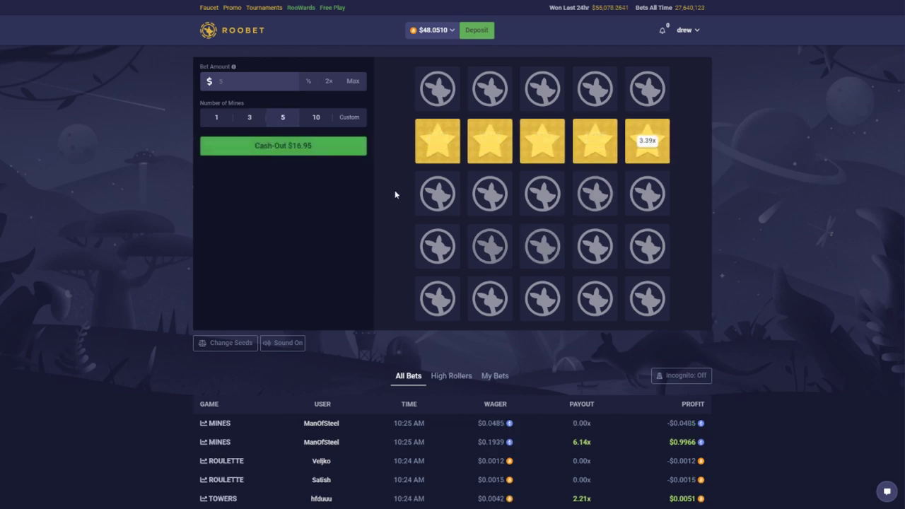
pyautogui.click(309, 145)
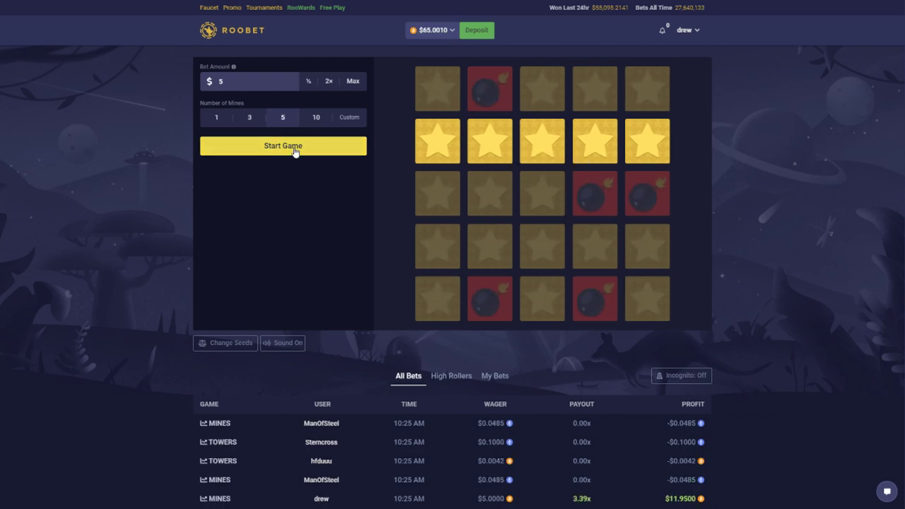
pyautogui.click(283, 145)
pyautogui.click(595, 247)
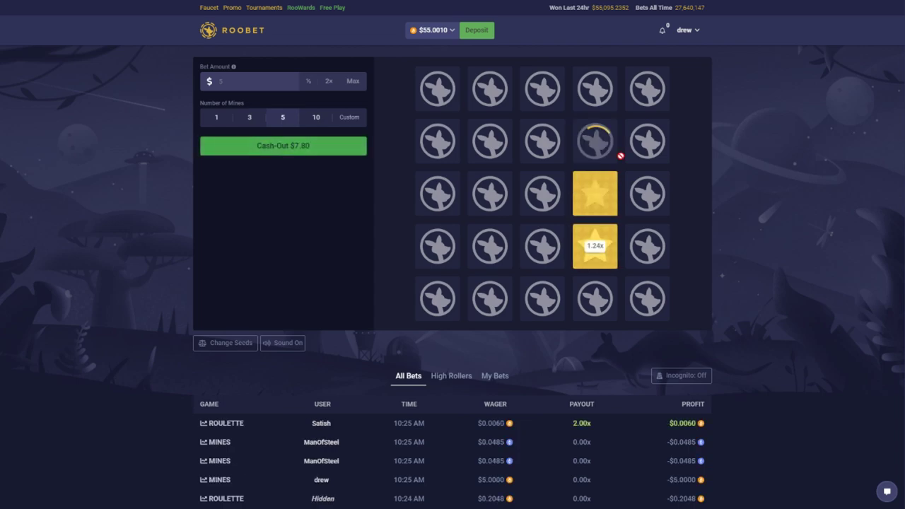
pyautogui.click(599, 141)
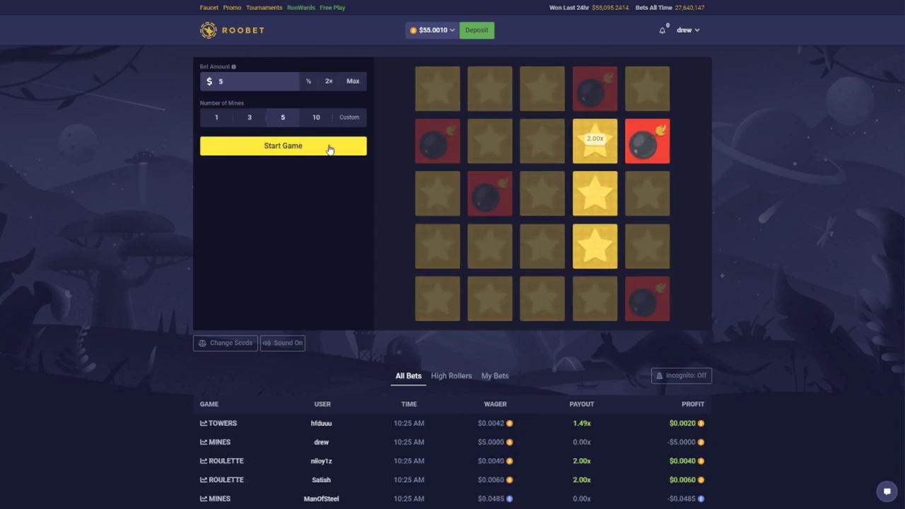
# Cash out a $5 Mines round at 8.50x for $42.50.
pyautogui.click(330, 148)
pyautogui.click(542, 88)
pyautogui.click(437, 194)
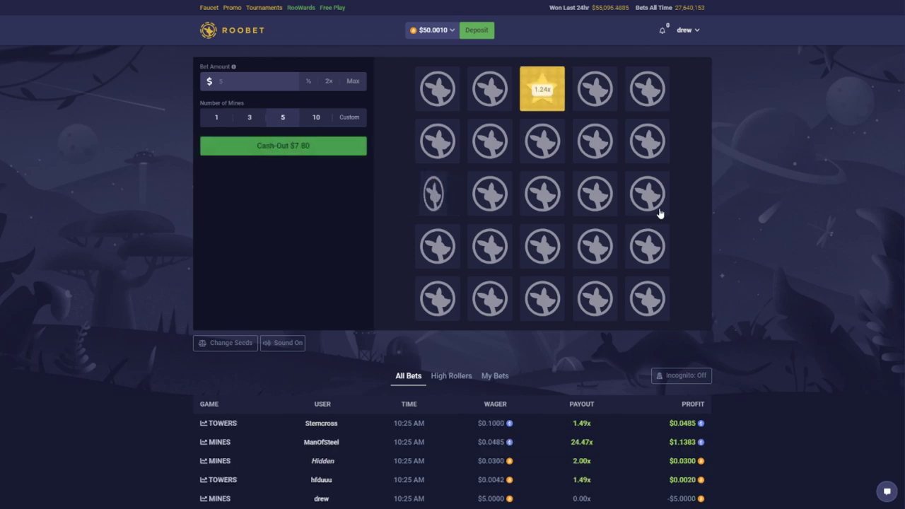
pyautogui.click(648, 89)
pyautogui.click(596, 247)
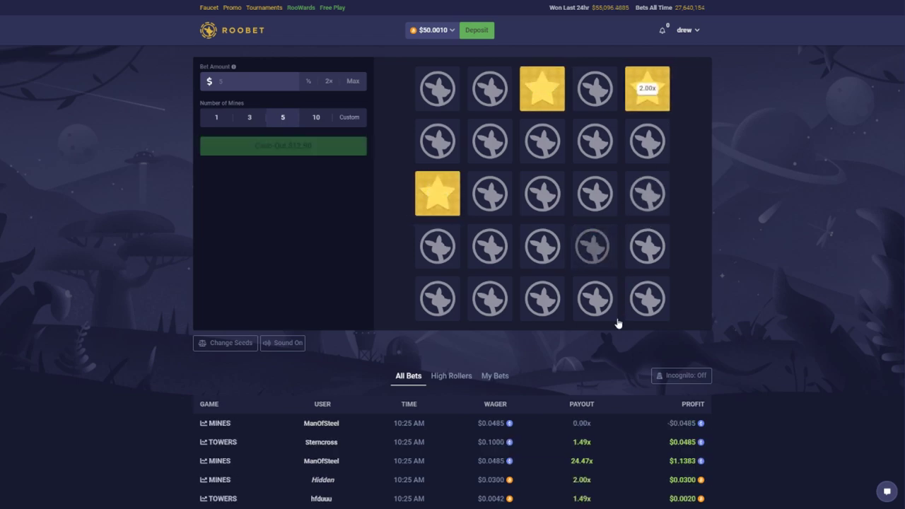
pyautogui.click(595, 300)
pyautogui.click(543, 300)
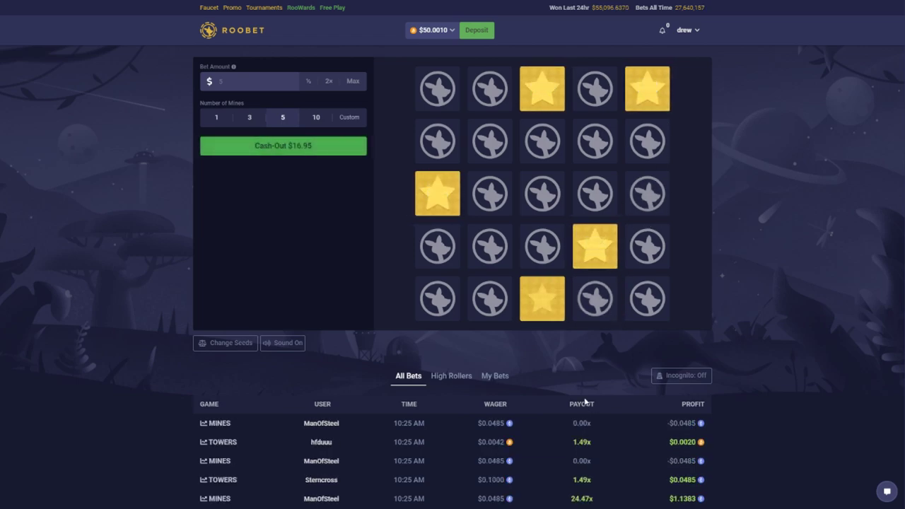
pyautogui.click(595, 300)
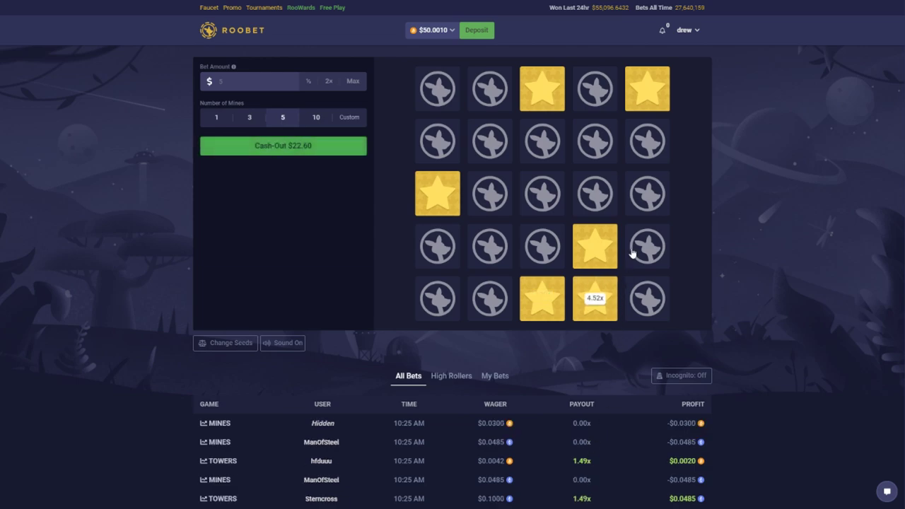
pyautogui.click(648, 193)
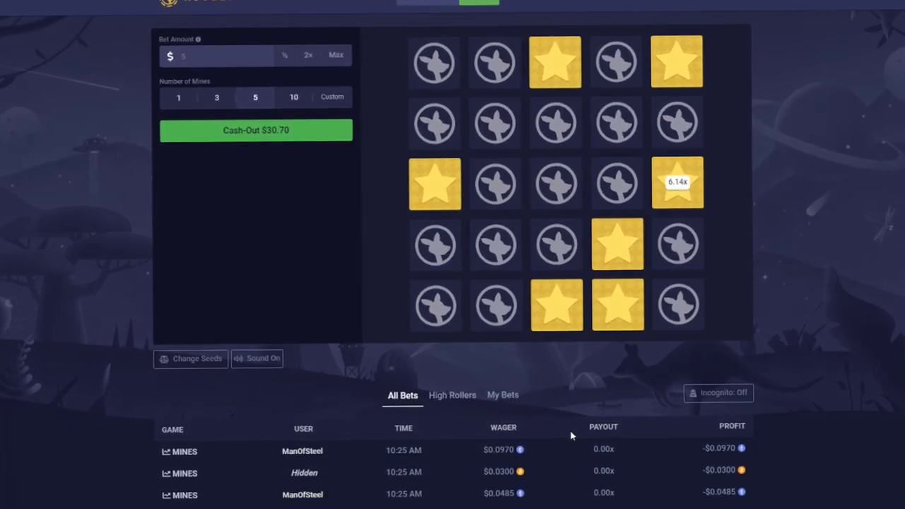
pyautogui.click(292, 129)
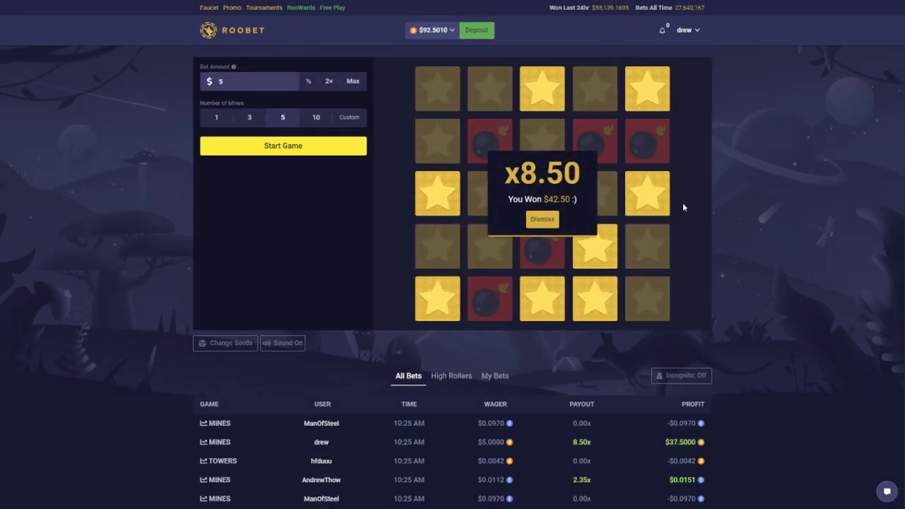
pyautogui.click(542, 219)
# Lose two more $5 Mines rounds on mines, leaving $82.50.
pyautogui.click(283, 146)
pyautogui.click(489, 141)
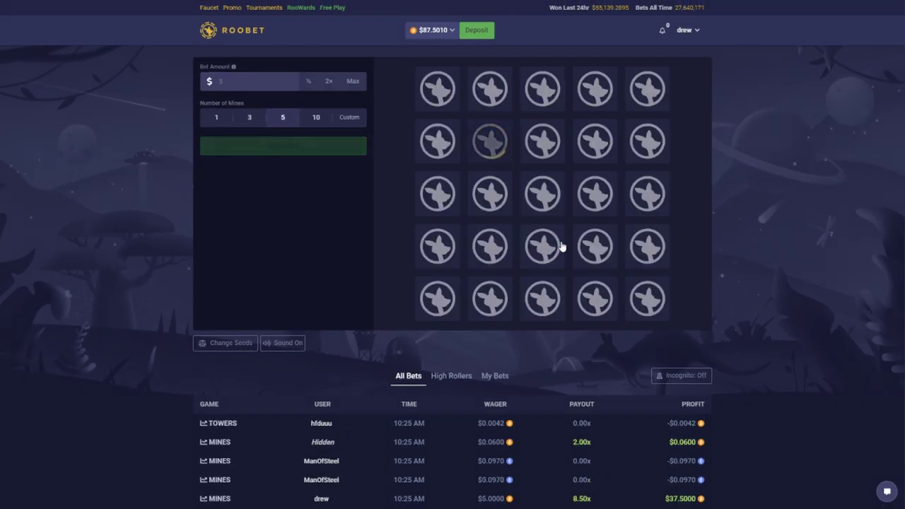
pyautogui.click(543, 247)
pyautogui.click(648, 141)
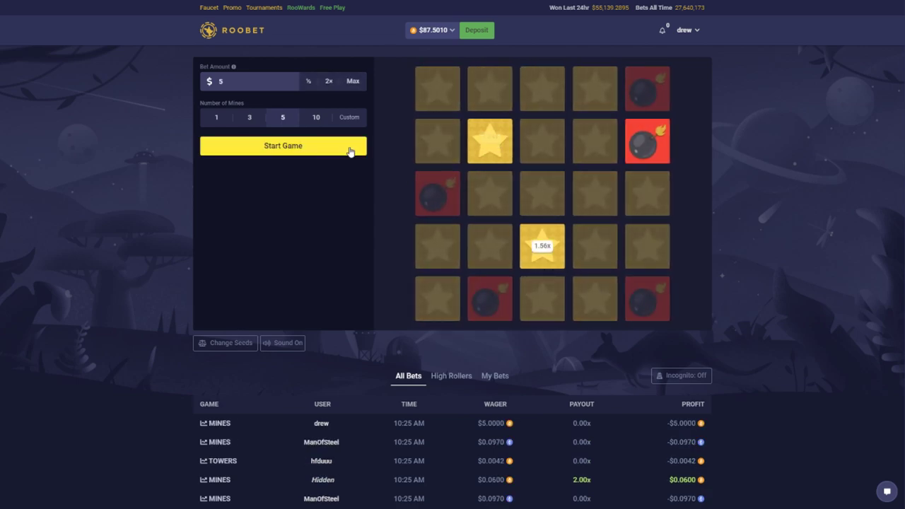
pyautogui.click(283, 146)
pyautogui.click(491, 88)
pyautogui.click(438, 246)
pyautogui.click(596, 299)
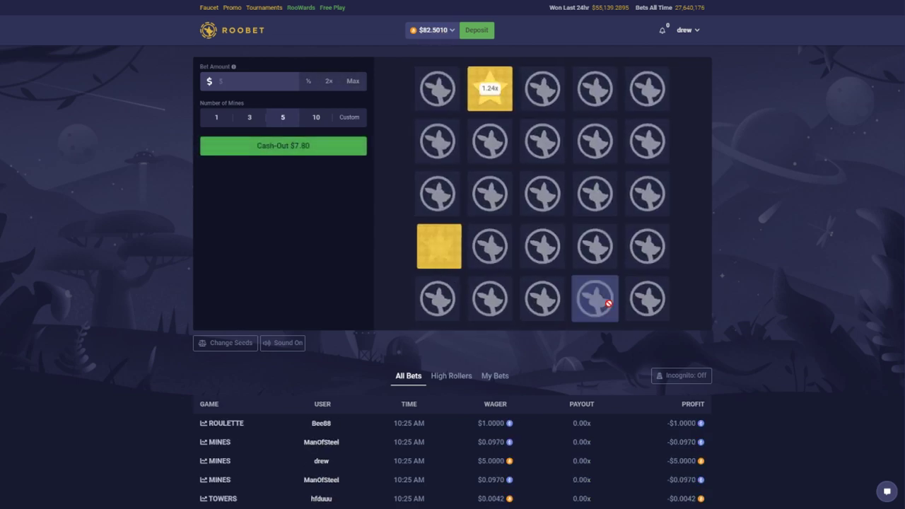
# Open Towers from the lobby and lose a $5 round four rows up.
pyautogui.click(251, 32)
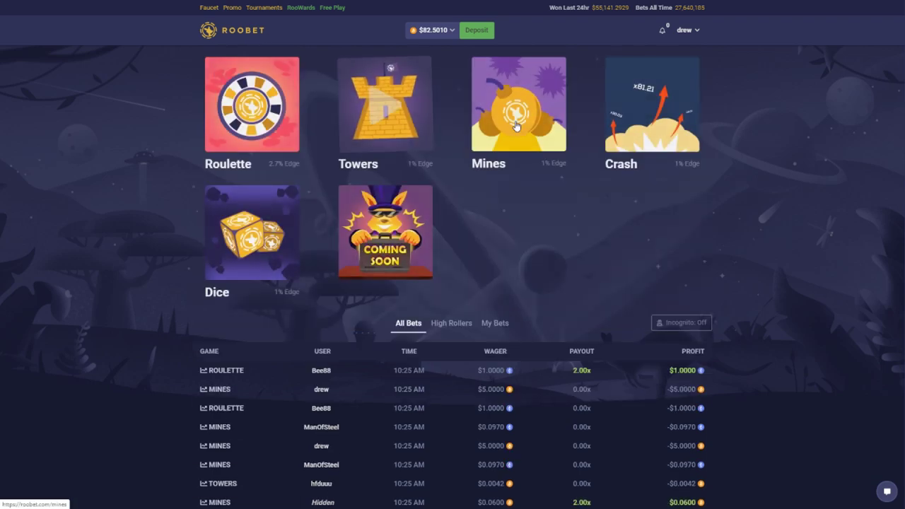
pyautogui.click(388, 124)
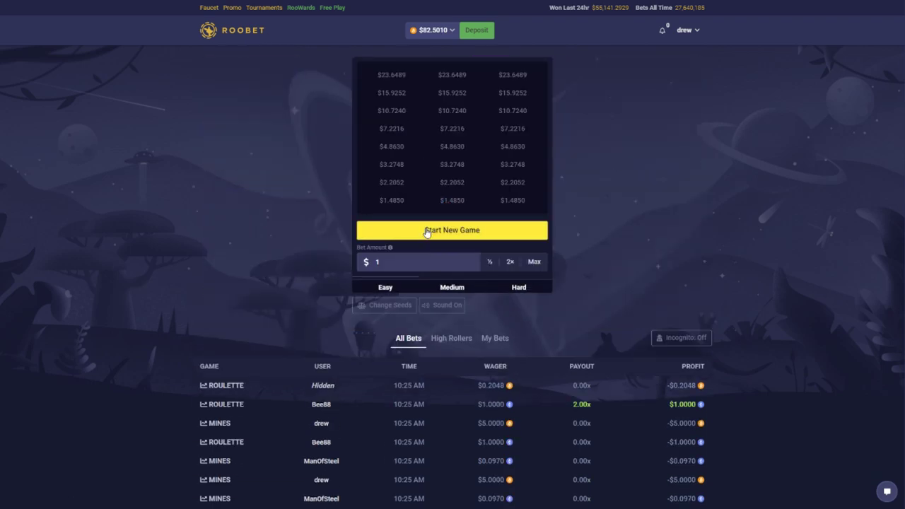
pyautogui.write('5')
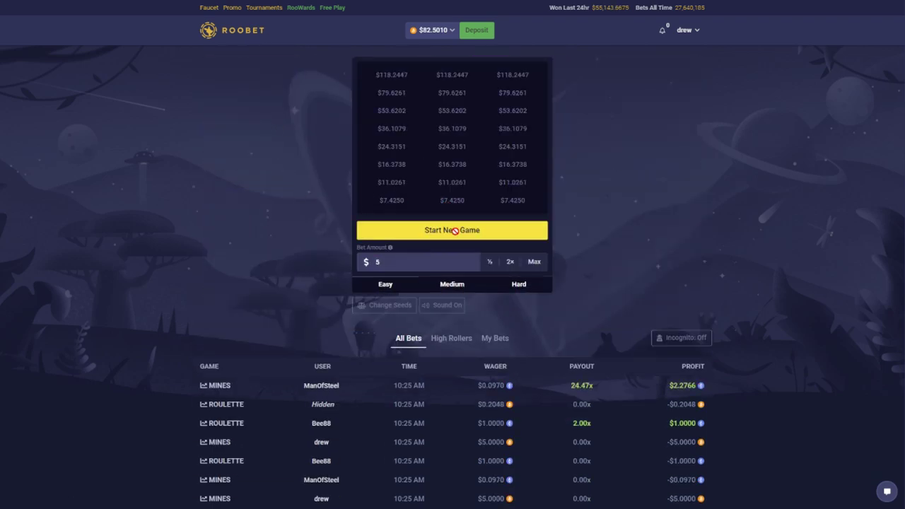
pyautogui.click(456, 231)
pyautogui.click(452, 200)
pyautogui.click(453, 182)
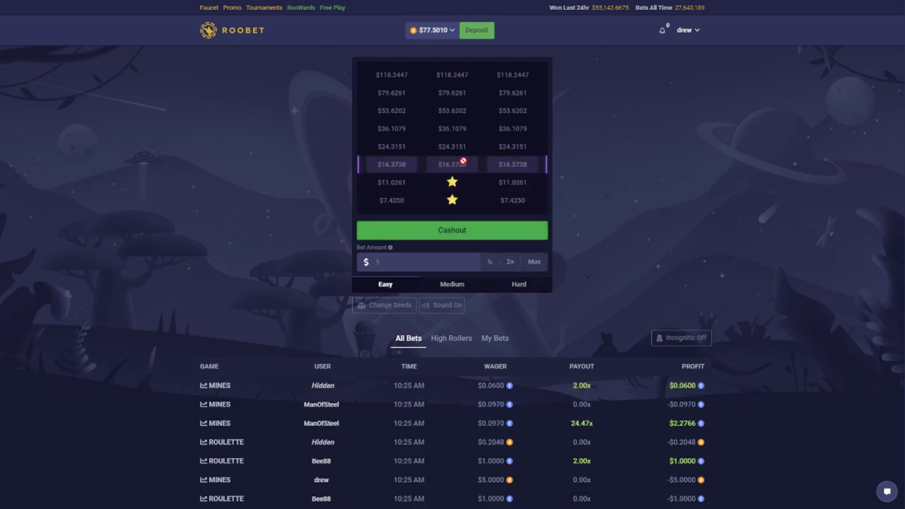
pyautogui.click(453, 164)
pyautogui.click(456, 146)
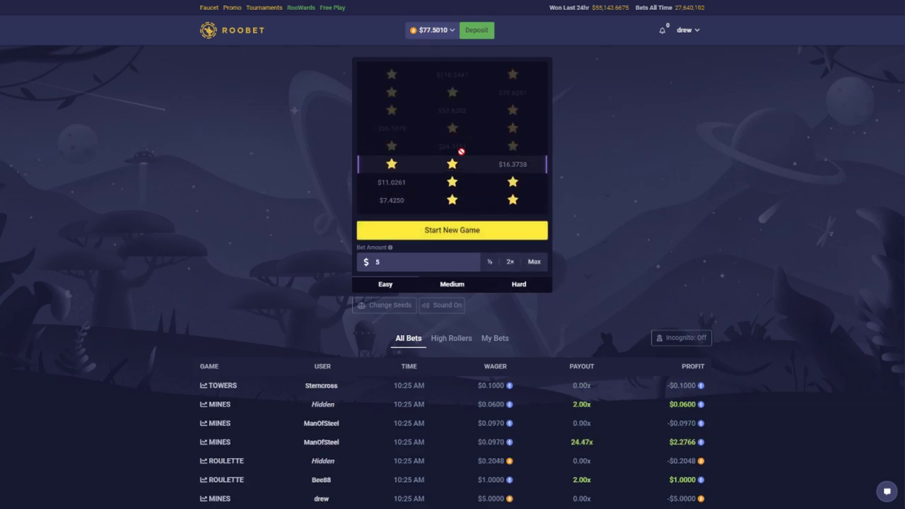
# Lose three more $5 Towers rounds picking the middle tiles.
pyautogui.click(460, 230)
pyautogui.click(452, 201)
pyautogui.click(453, 183)
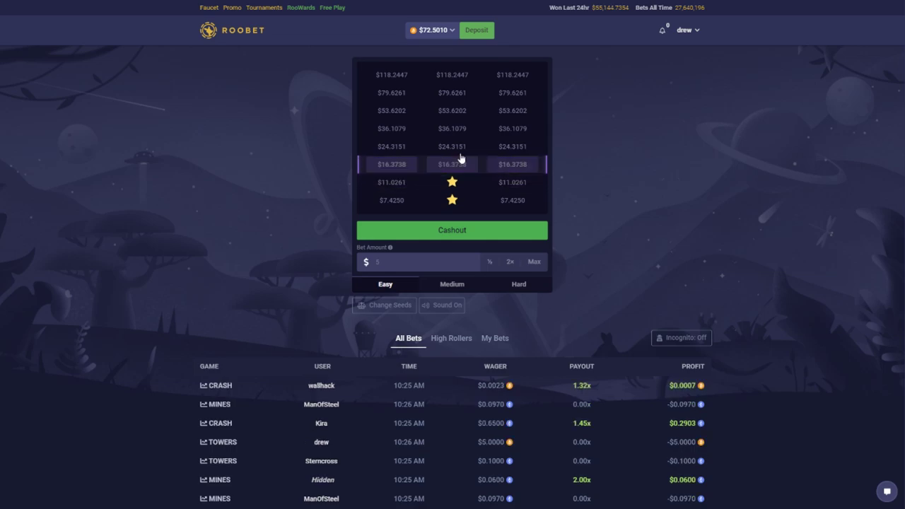
pyautogui.click(453, 165)
pyautogui.click(456, 147)
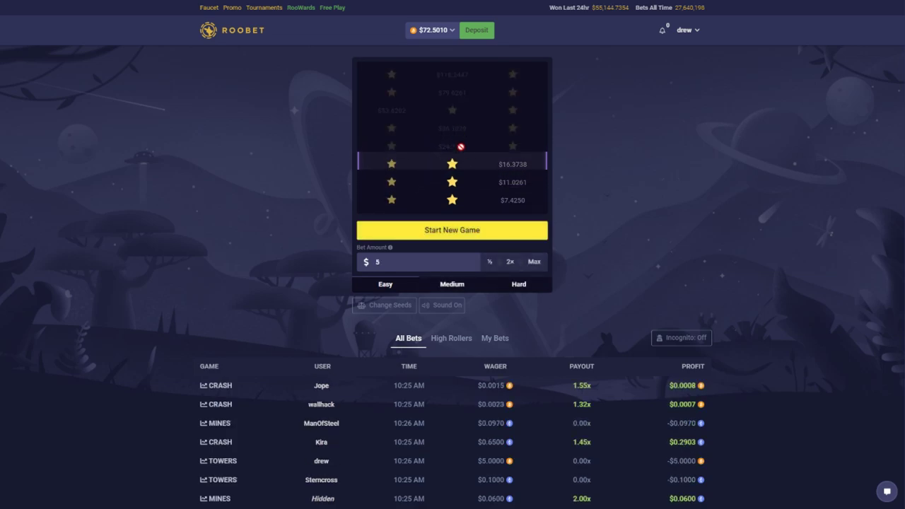
pyautogui.click(467, 230)
pyautogui.click(453, 200)
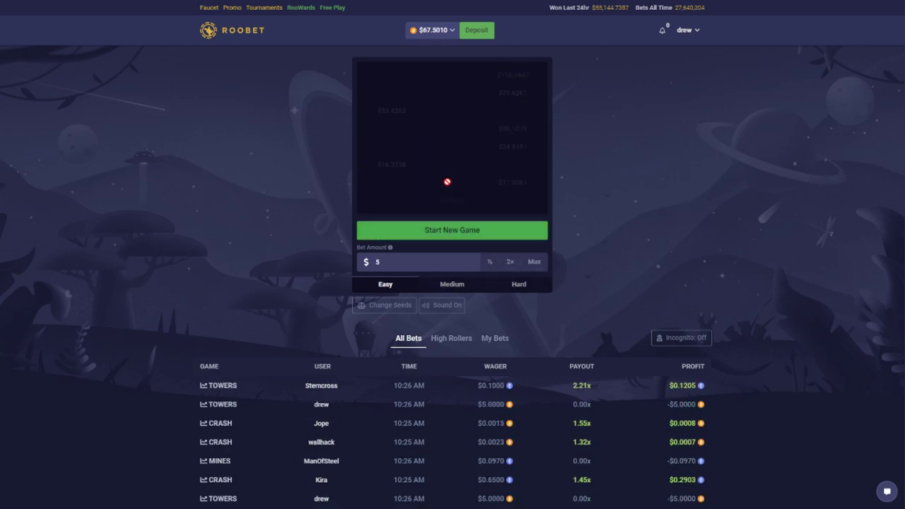
pyautogui.click(452, 231)
pyautogui.click(453, 200)
pyautogui.click(453, 183)
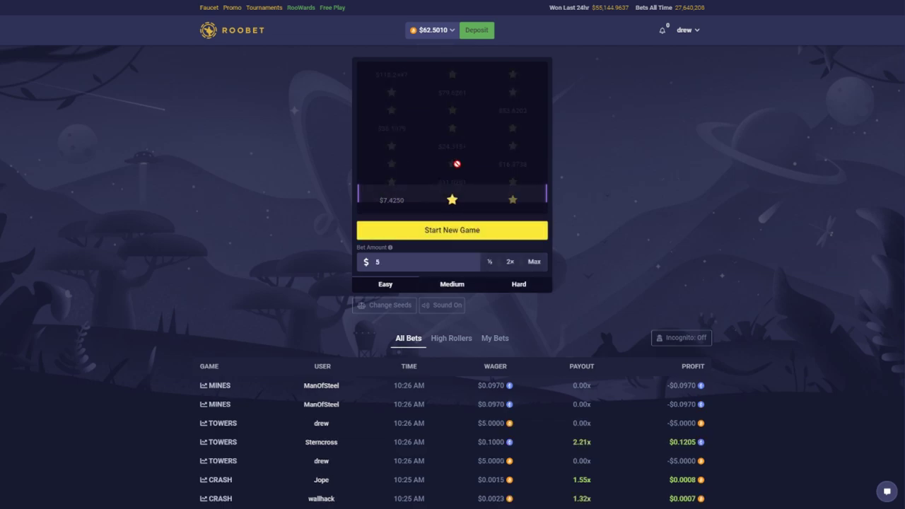
# Lose two more $5 Towers rounds, dropping the balance to $52.50.
pyautogui.click(464, 230)
pyautogui.click(452, 201)
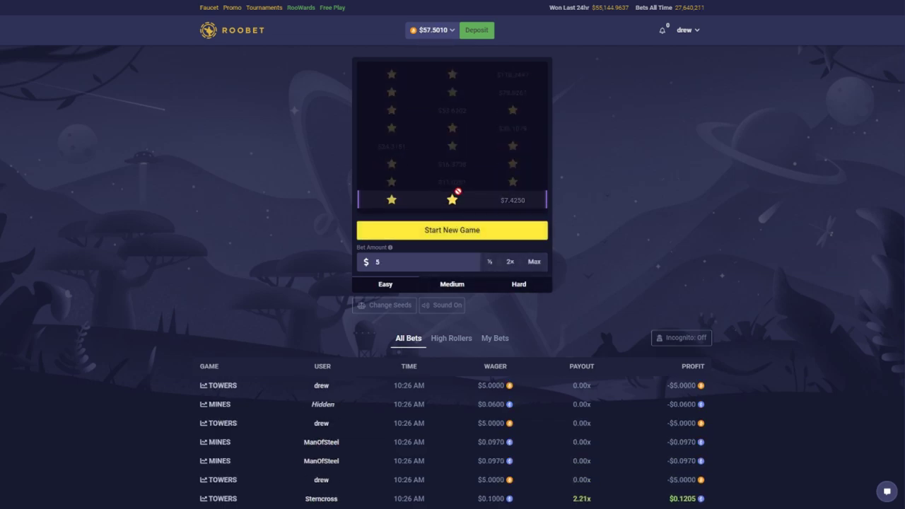
pyautogui.click(453, 231)
pyautogui.click(453, 199)
pyautogui.click(453, 181)
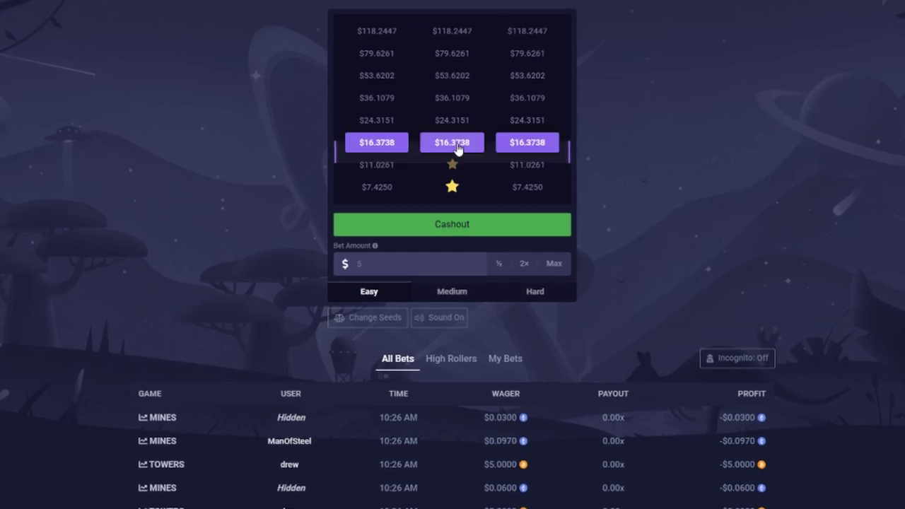
pyautogui.click(453, 162)
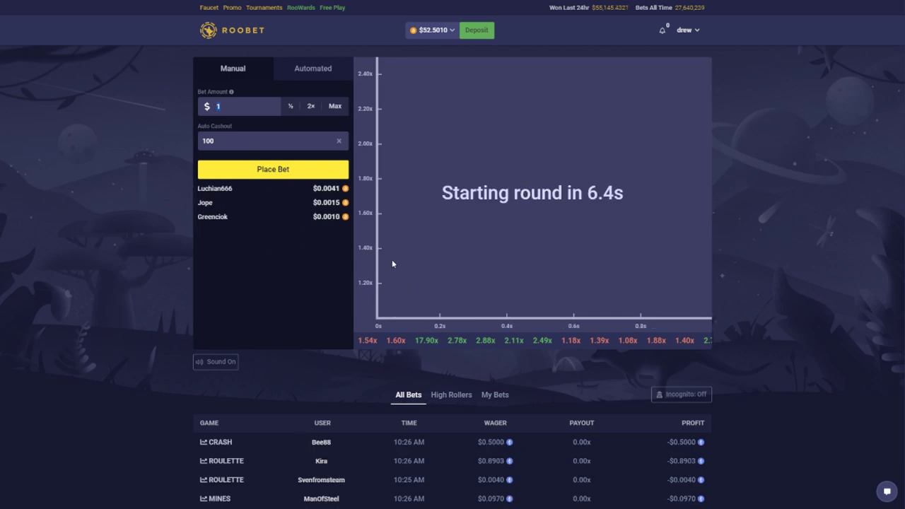
pyautogui.write('5')
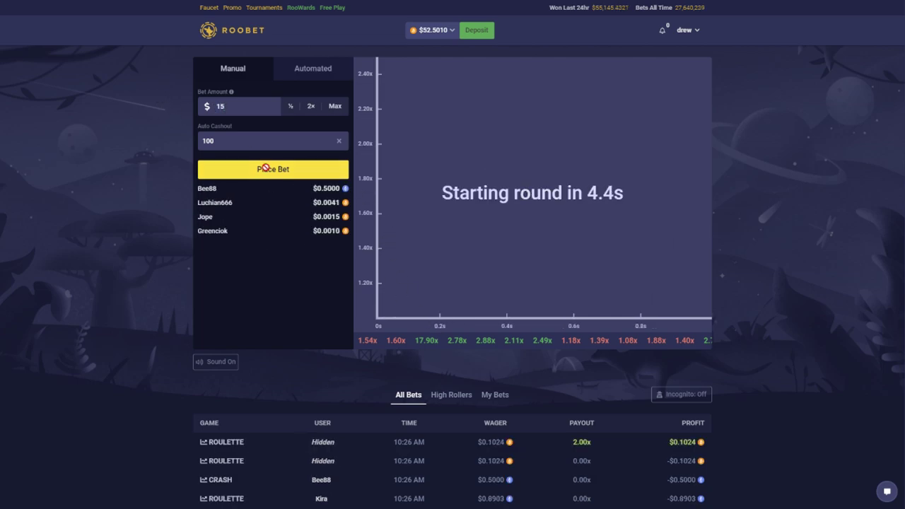
# Cash out a $15 Crash bet at 2.07x for $68.52, then return to the lobby.
pyautogui.click(262, 168)
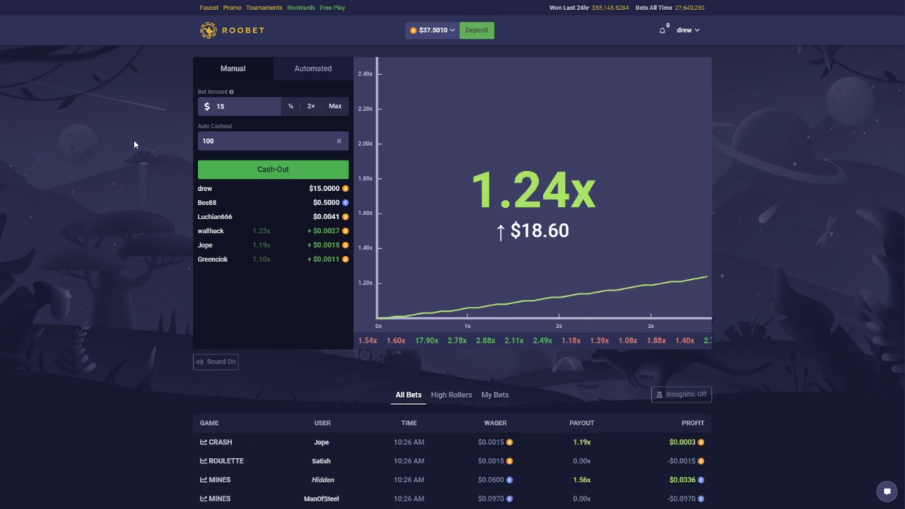
pyautogui.press('space')
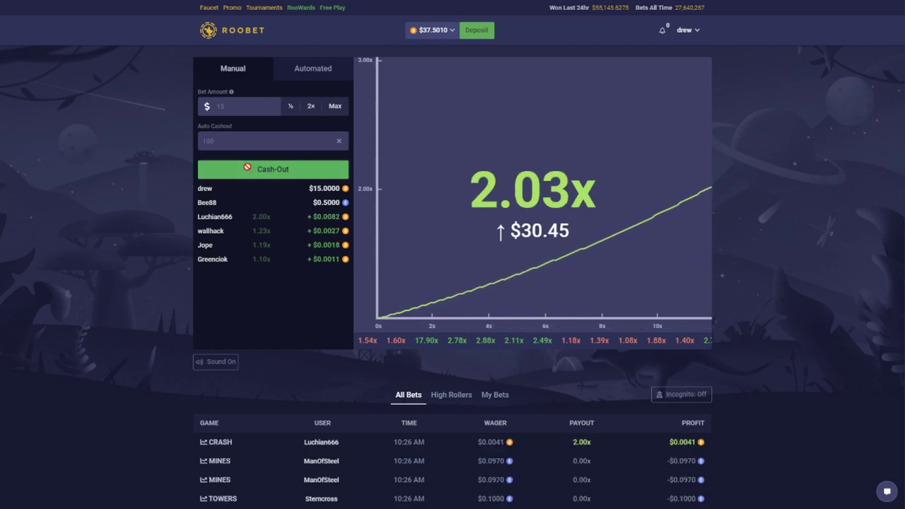
pyautogui.click(232, 30)
# Play two $10 Towers games, one won at 3.27x, and return with $81.27.
pyautogui.click(353, 135)
pyautogui.write('0')
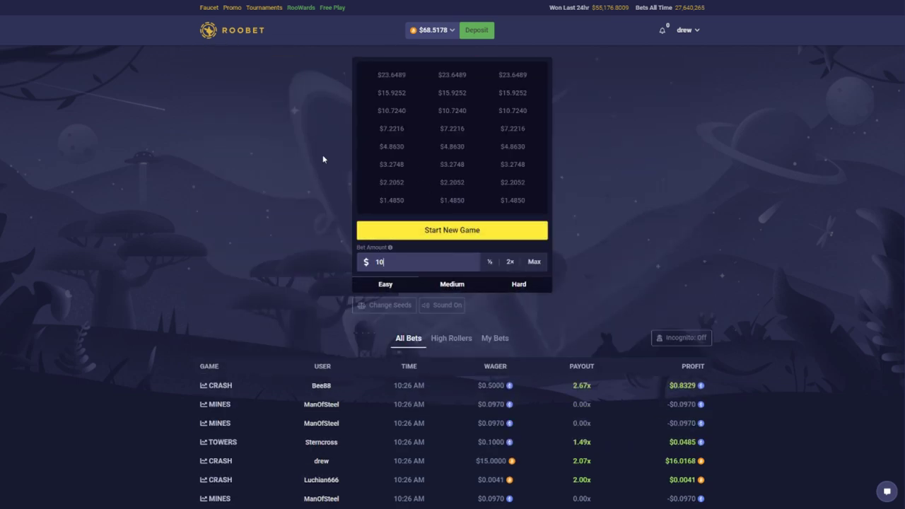
pyautogui.click(456, 231)
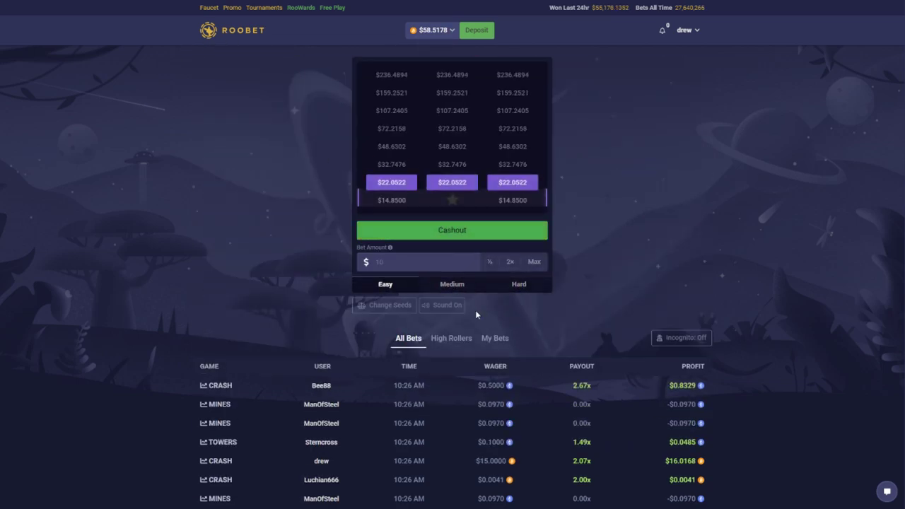
pyautogui.click(452, 200)
pyautogui.click(452, 183)
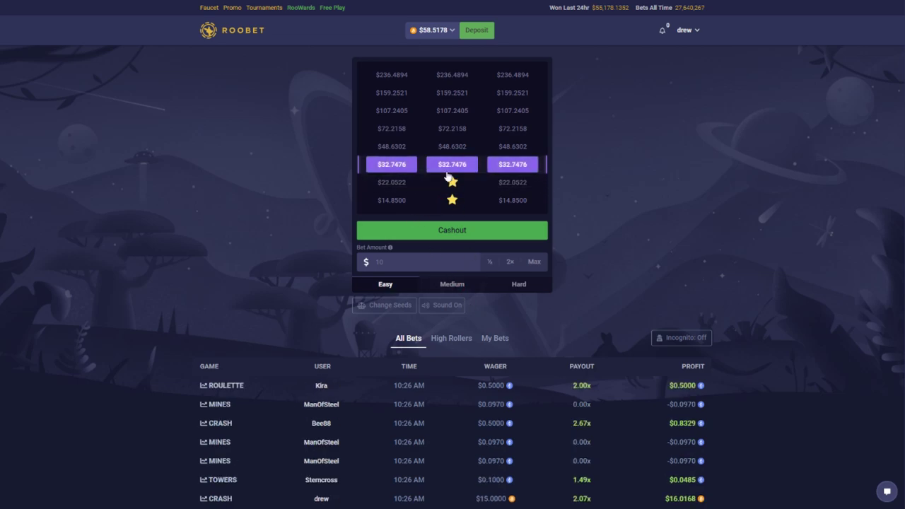
pyautogui.click(452, 164)
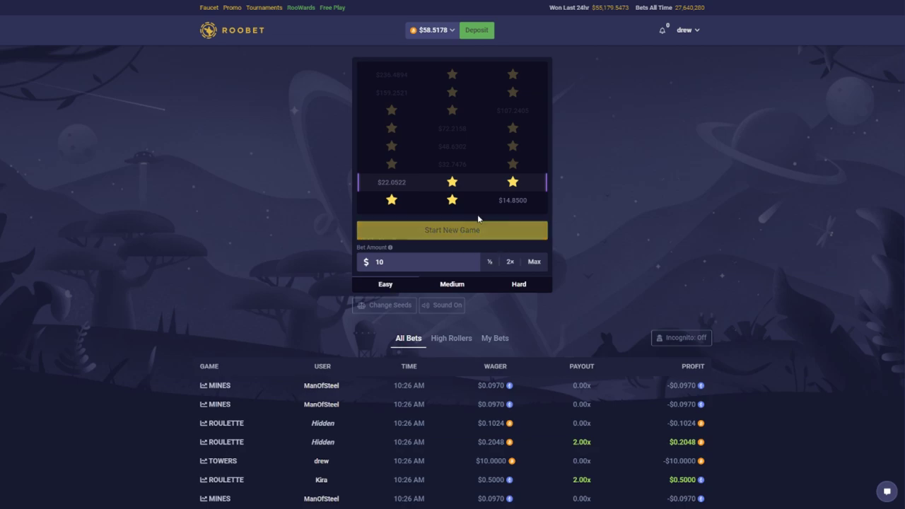
pyautogui.click(452, 230)
pyautogui.click(452, 200)
pyautogui.click(452, 182)
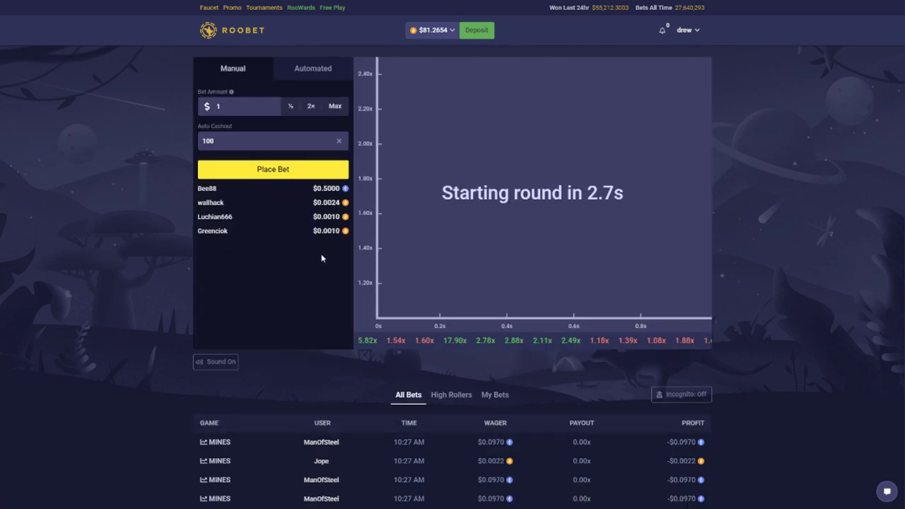
pyautogui.click(261, 32)
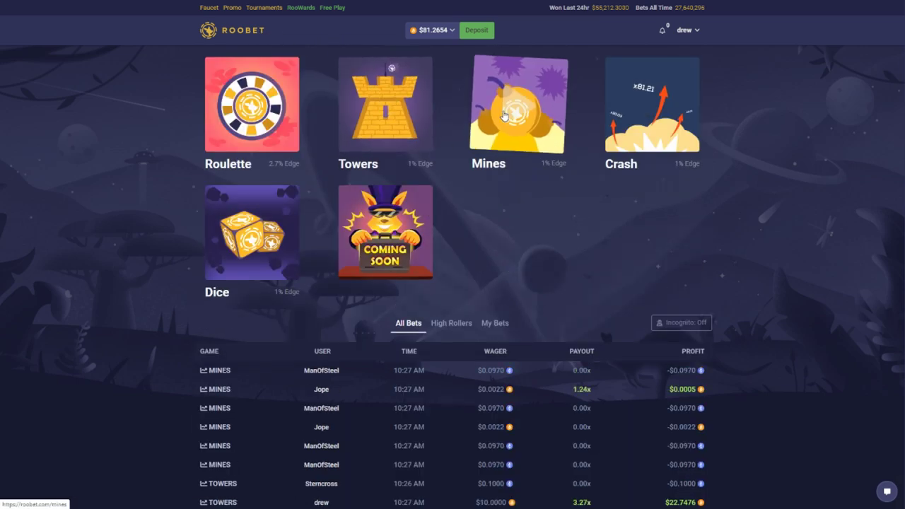
# Lose a $3 gold x36 and an $8.2654 bronze x2 Roulette bet, leaving $70.00.
pyautogui.click(503, 115)
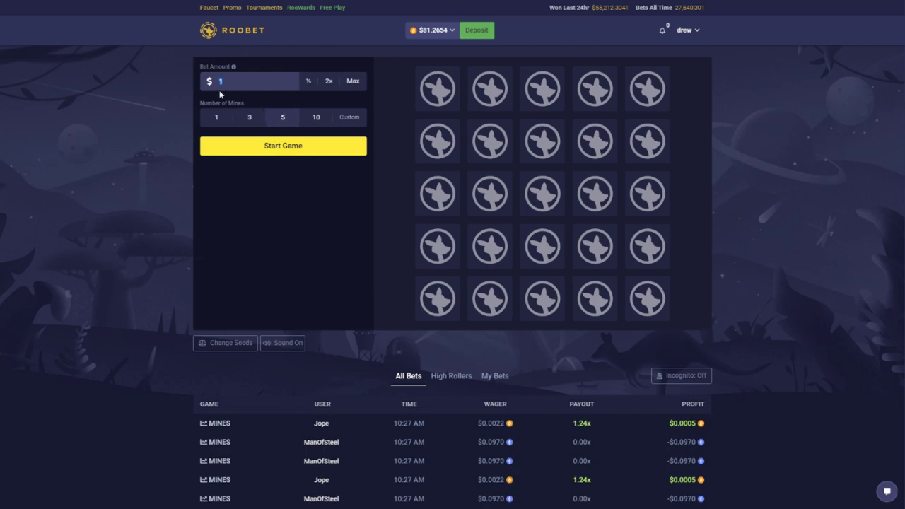
pyautogui.click(253, 39)
pyautogui.click(259, 168)
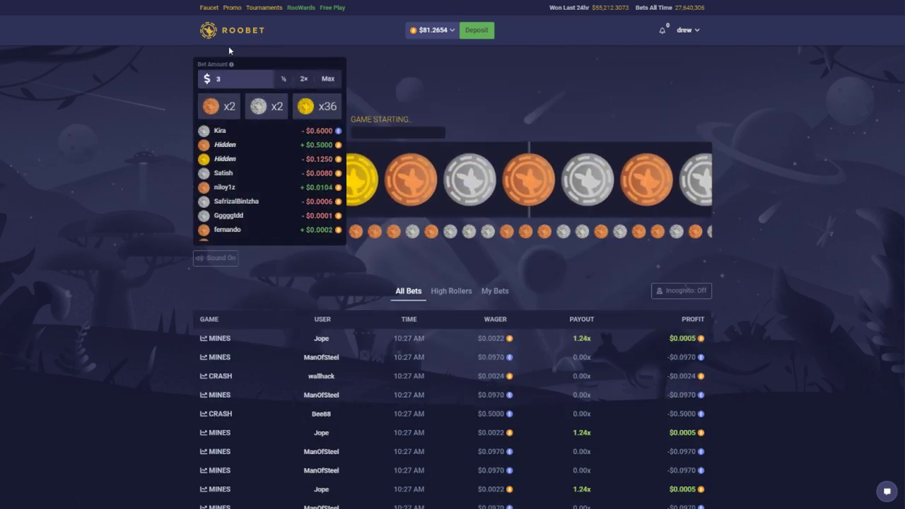
pyautogui.click(311, 107)
pyautogui.write('8.2')
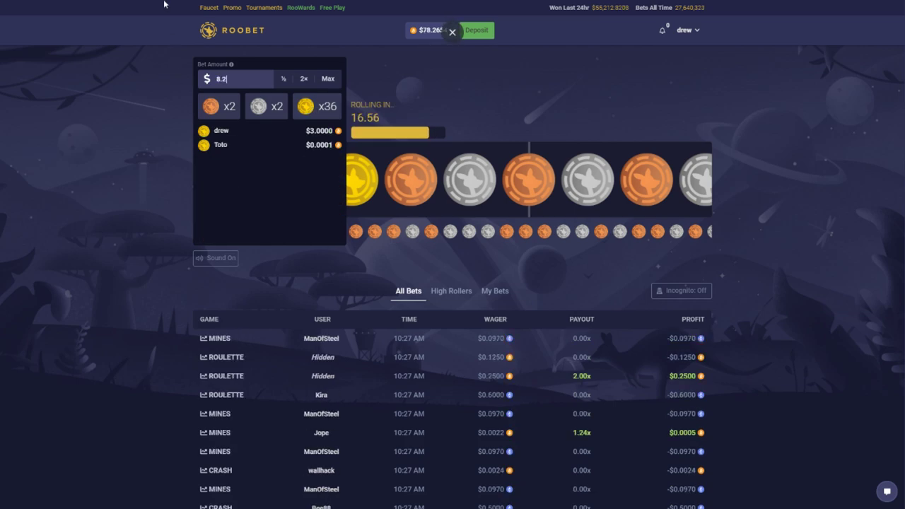
pyautogui.write('654')
pyautogui.click(219, 106)
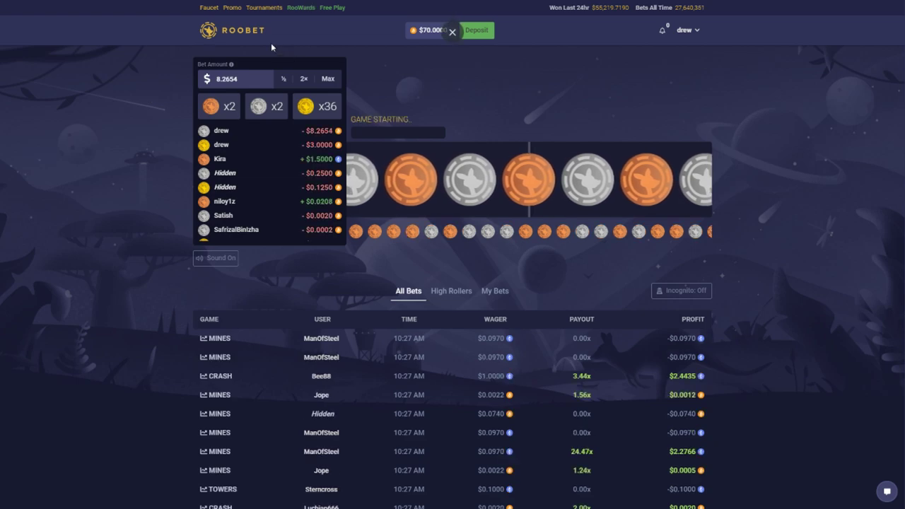
pyautogui.click(240, 30)
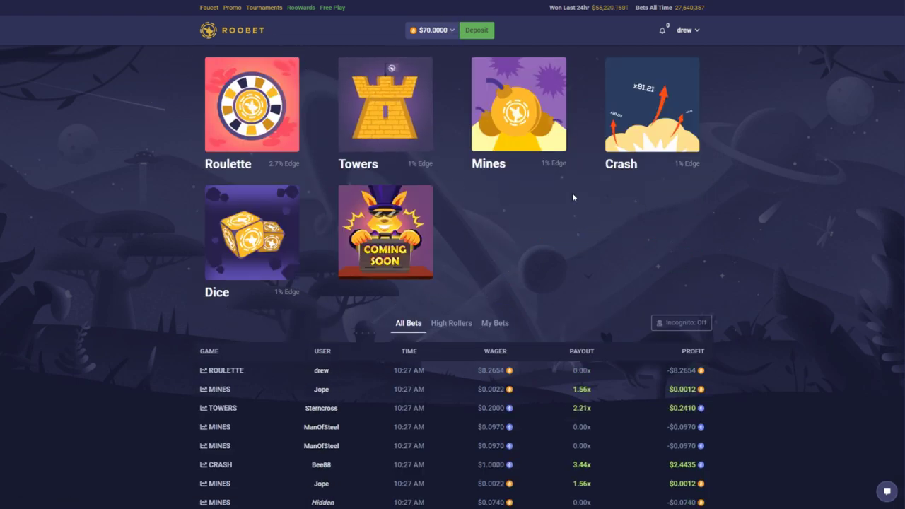
# Open Towers and cash out a $5 game at 7.22x for $31.11.
pyautogui.click(386, 105)
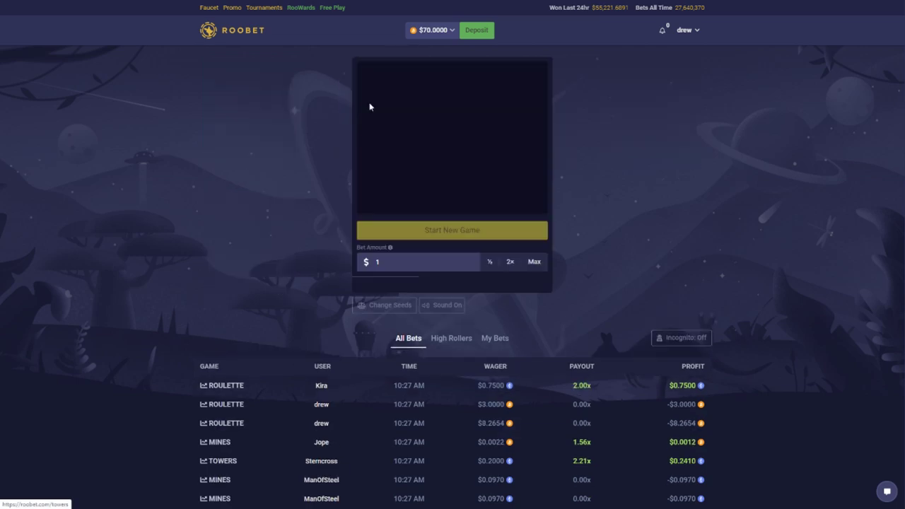
pyautogui.click(452, 230)
pyautogui.click(452, 198)
pyautogui.click(452, 229)
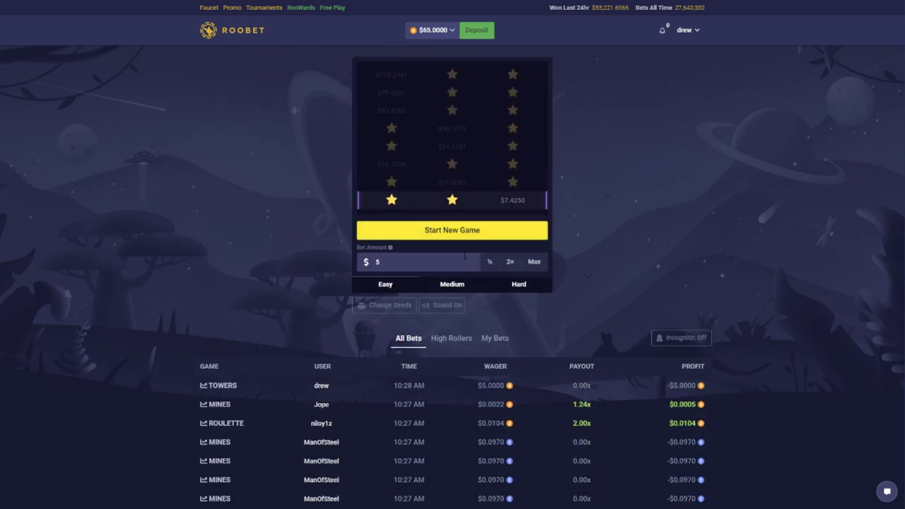
pyautogui.click(454, 185)
pyautogui.click(452, 229)
pyautogui.click(452, 199)
pyautogui.click(452, 182)
pyautogui.click(452, 165)
pyautogui.click(452, 147)
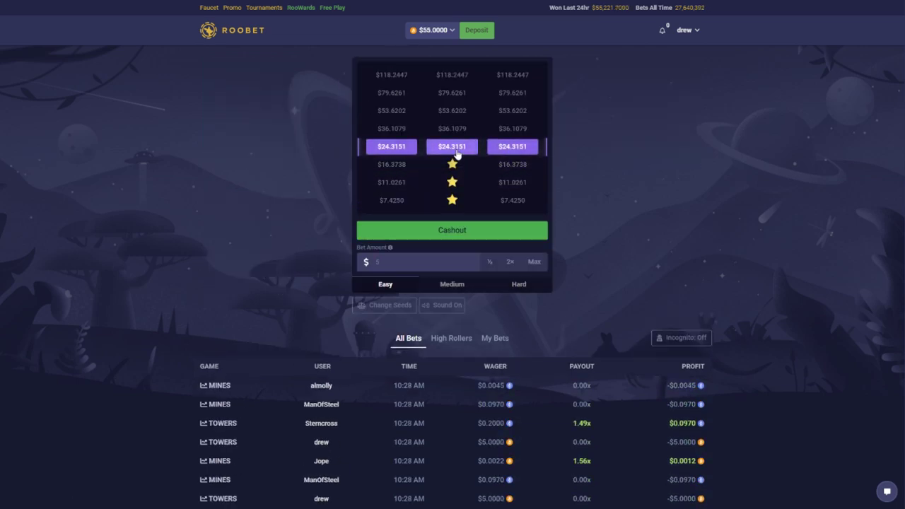
pyautogui.click(452, 230)
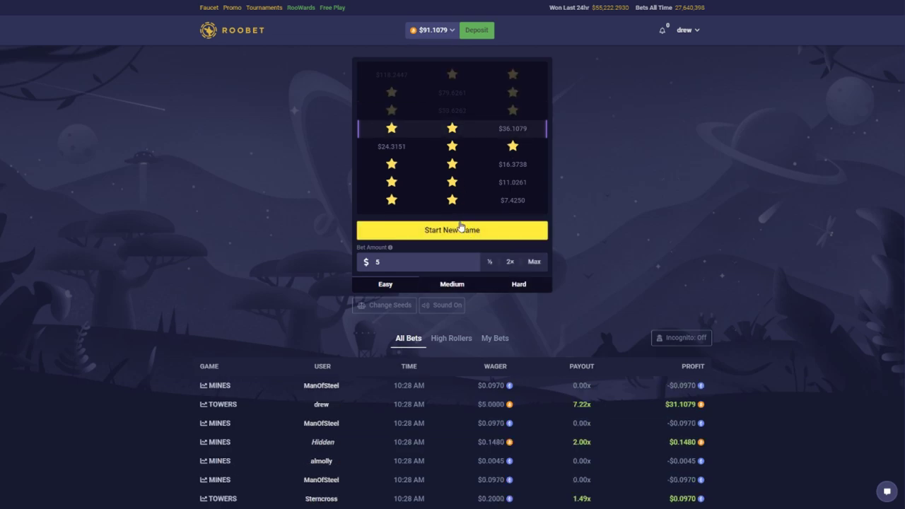
# Lose several more $5 Towers games, leaving $61.11.
pyautogui.click(460, 229)
pyautogui.click(452, 202)
pyautogui.click(452, 230)
pyautogui.click(396, 202)
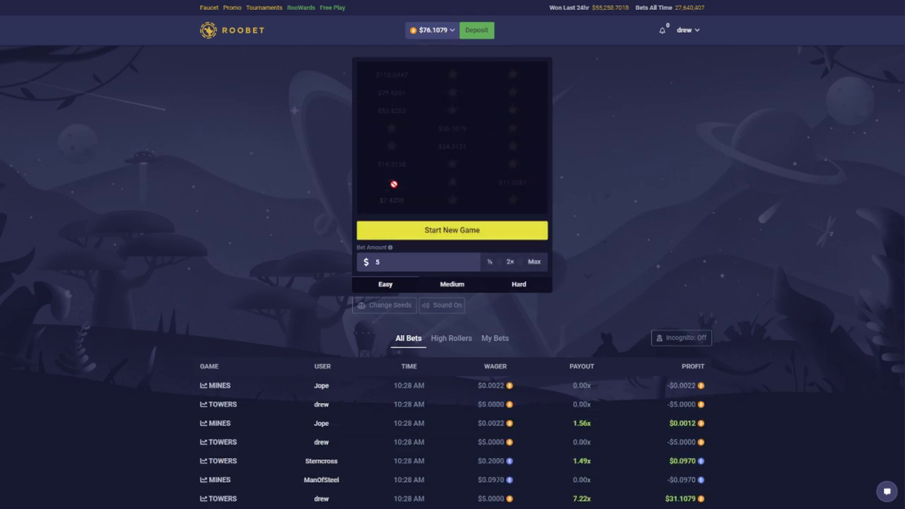
pyautogui.click(424, 230)
pyautogui.click(393, 200)
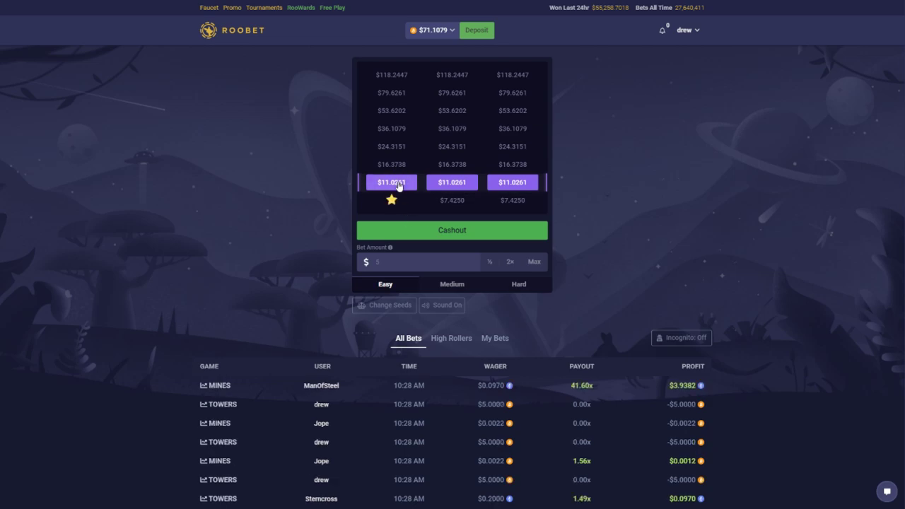
pyautogui.click(394, 182)
pyautogui.click(410, 230)
pyautogui.click(392, 200)
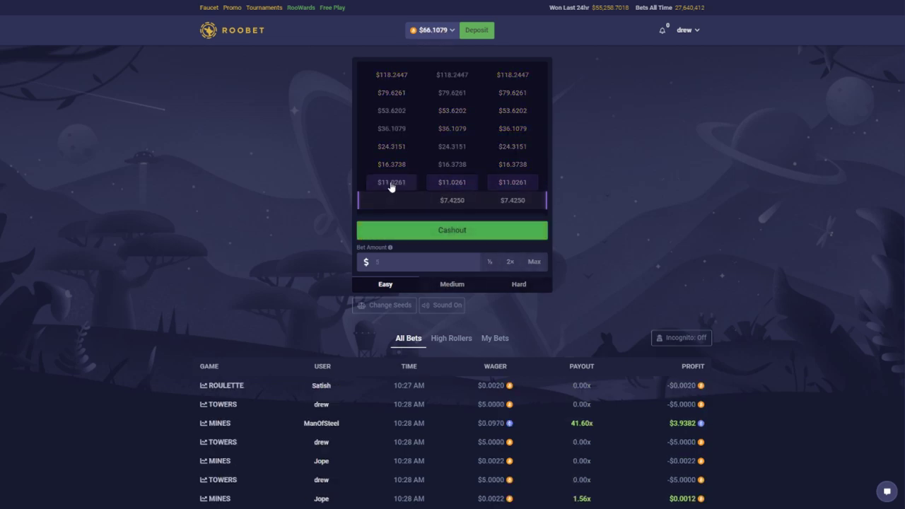
pyautogui.click(391, 183)
pyautogui.click(424, 230)
pyautogui.click(407, 200)
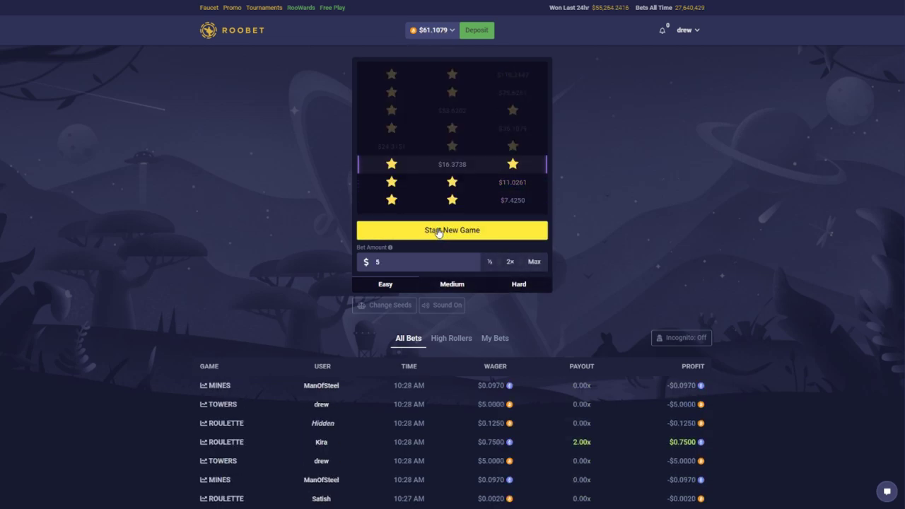
# Cash out an $11 Crash bet at 1.08x for $0.83 profit, reaching $61.94.
pyautogui.click(617, 113)
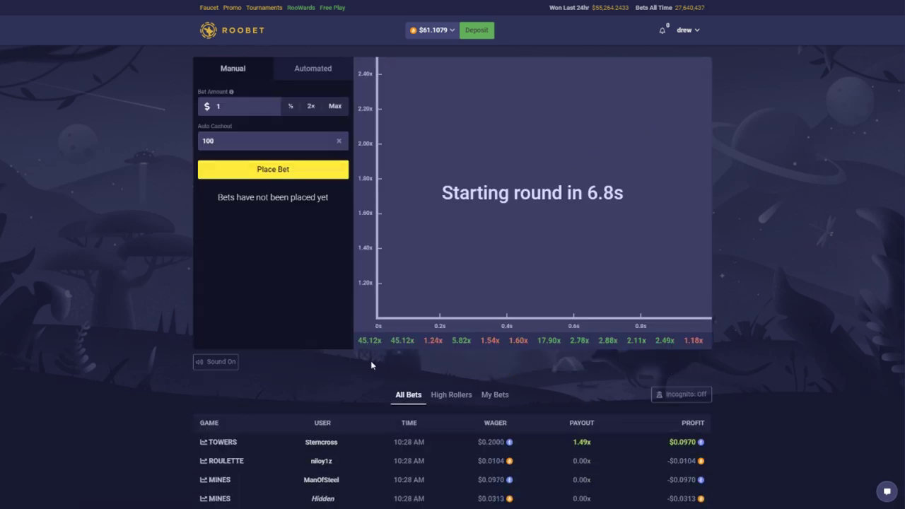
pyautogui.press('F5')
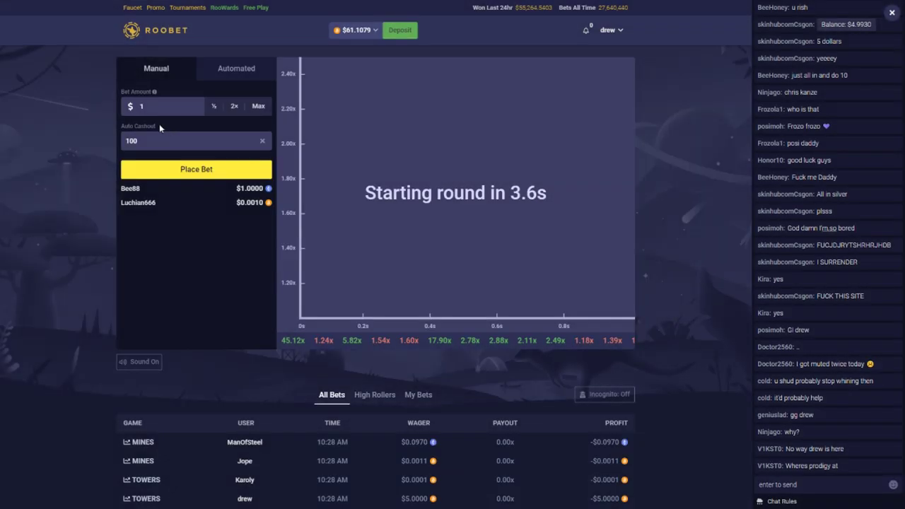
pyautogui.write('1')
pyautogui.click(196, 169)
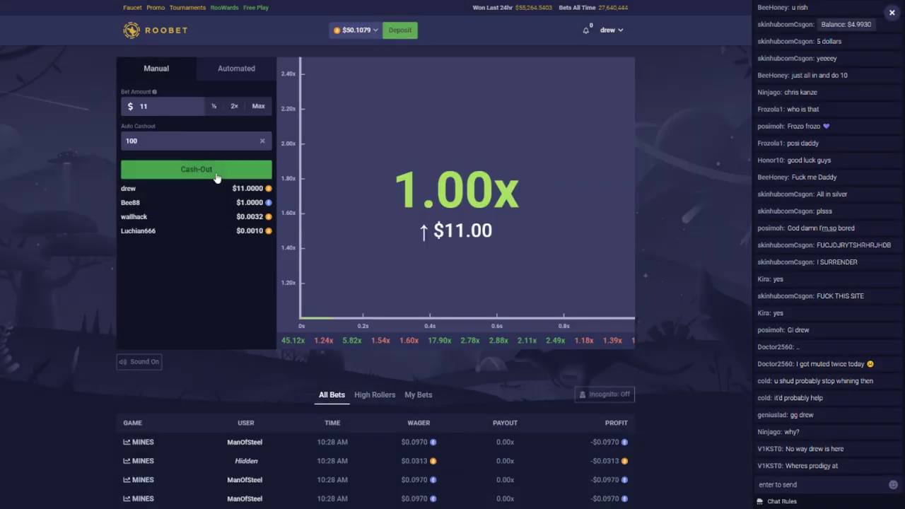
pyautogui.click(196, 169)
# Open Mines and cash out a round worth $38.70 after revealing corner tiles.
pyautogui.click(159, 30)
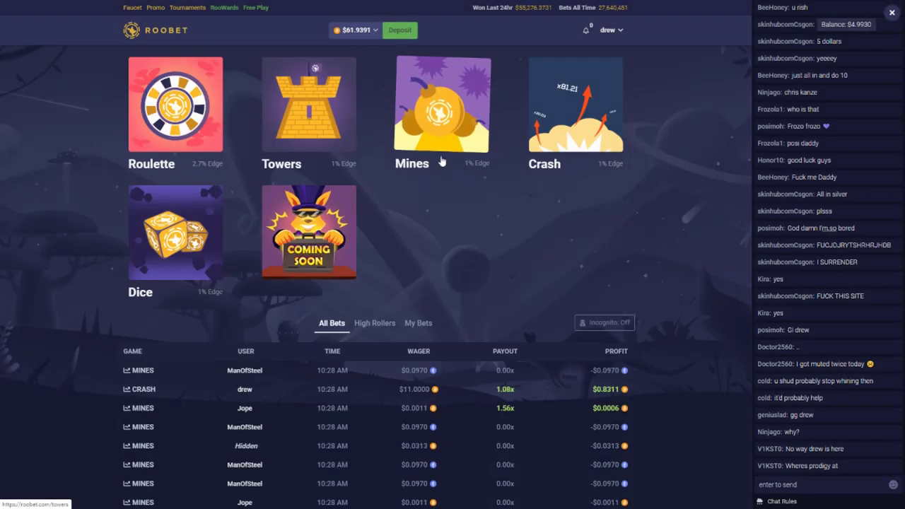
pyautogui.click(442, 106)
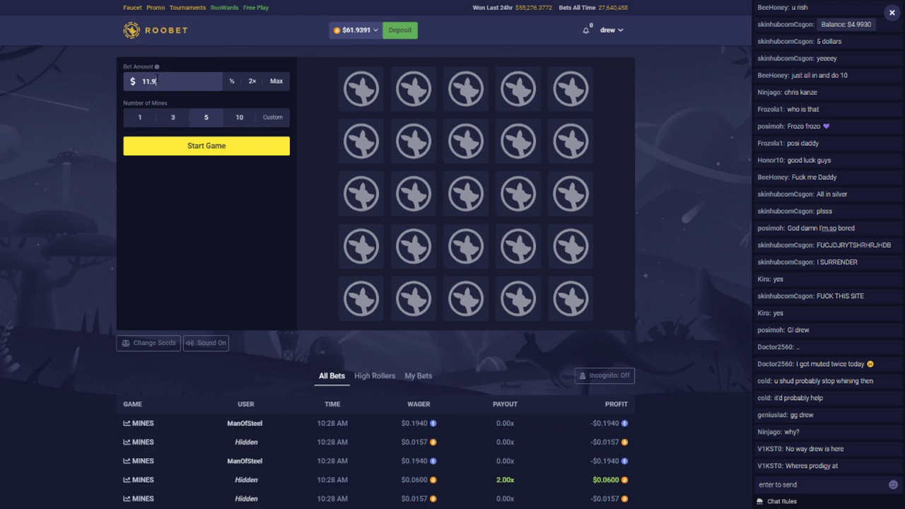
pyautogui.click(207, 146)
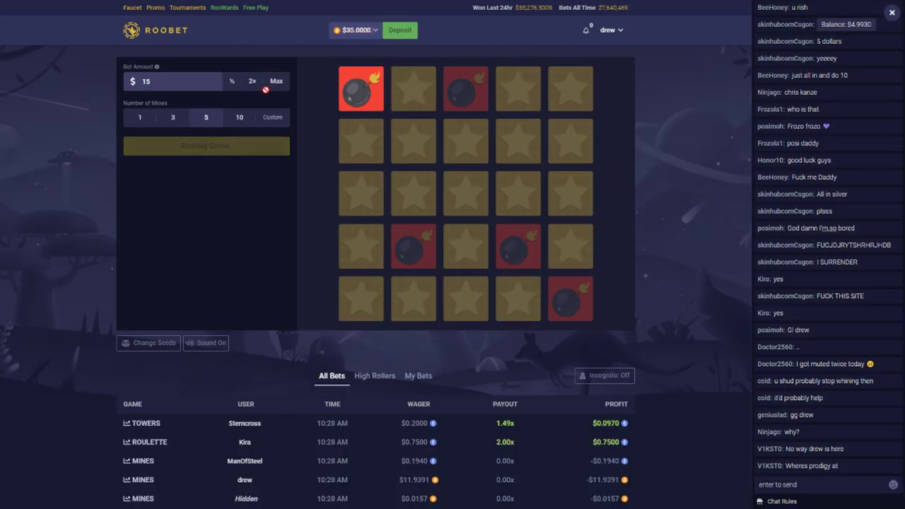
pyautogui.click(362, 90)
pyautogui.click(361, 299)
pyautogui.click(571, 299)
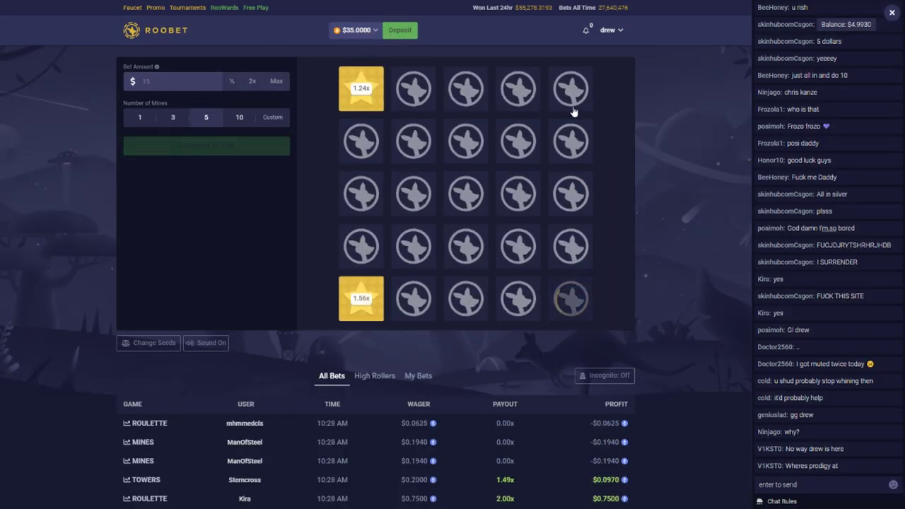
pyautogui.click(571, 99)
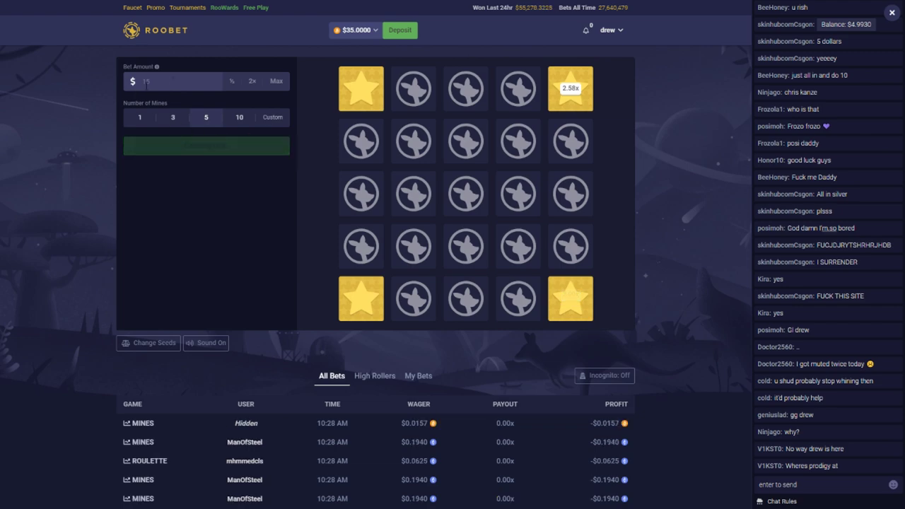
pyautogui.click(206, 145)
# Lose a $13.70 Mines round, hitting a mine on the fourth tile.
pyautogui.press('BackSpace')
pyautogui.press('BackSpace')
pyautogui.write('13.')
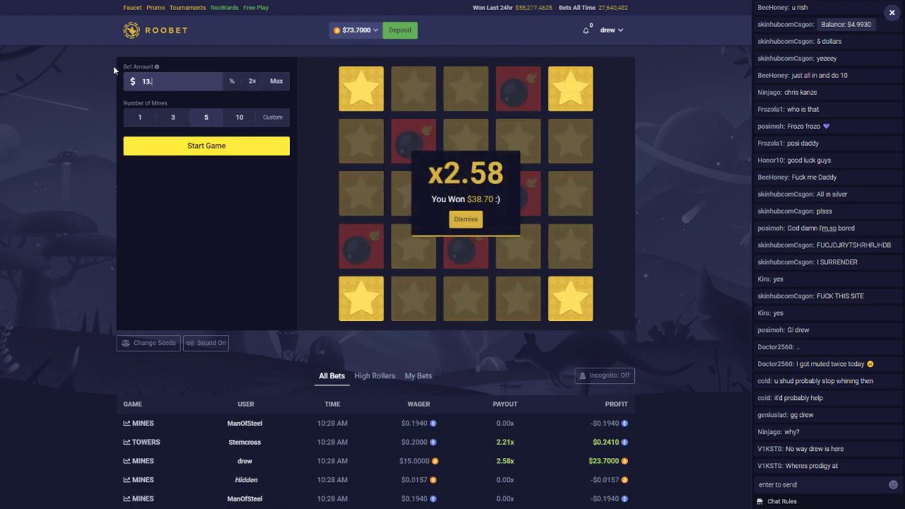
pyautogui.write('7')
pyautogui.click(206, 145)
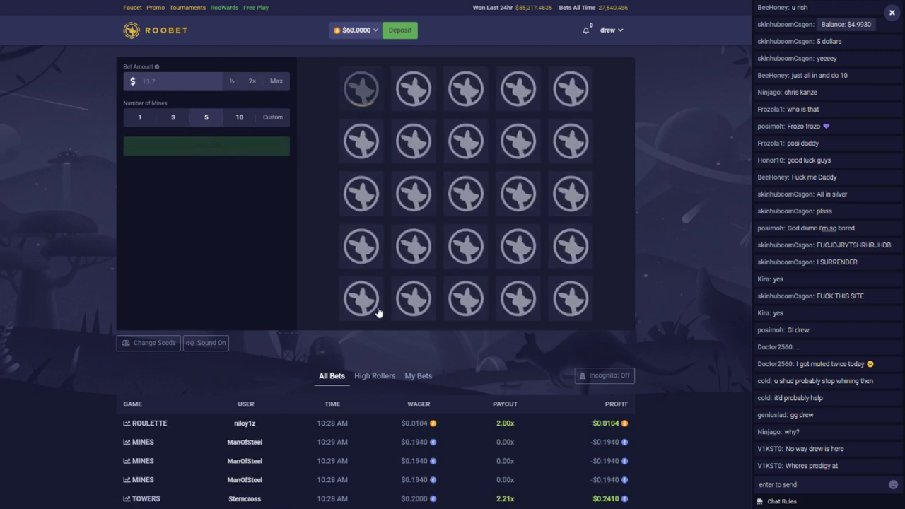
pyautogui.click(362, 88)
pyautogui.click(361, 299)
pyautogui.click(571, 299)
pyautogui.click(570, 89)
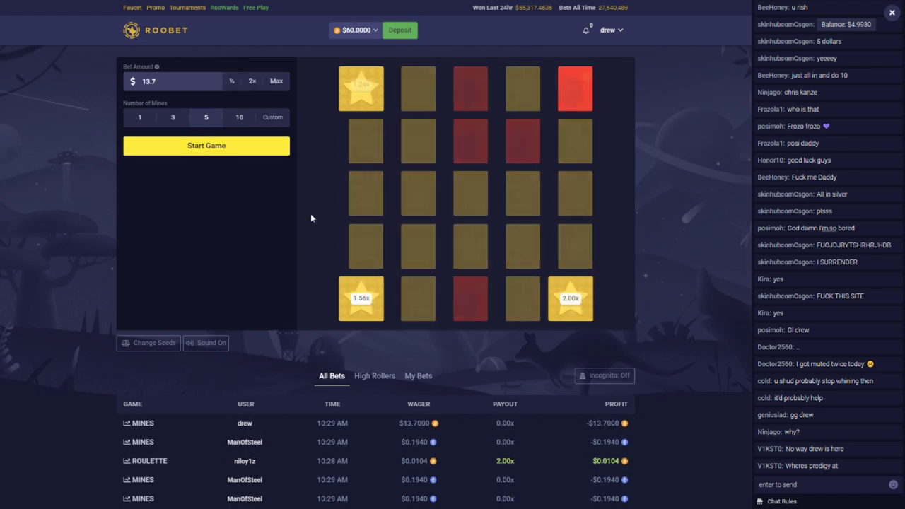
# Reveal four stars and cash out a Mines round at 2.58x for $35.346.
pyautogui.click(206, 146)
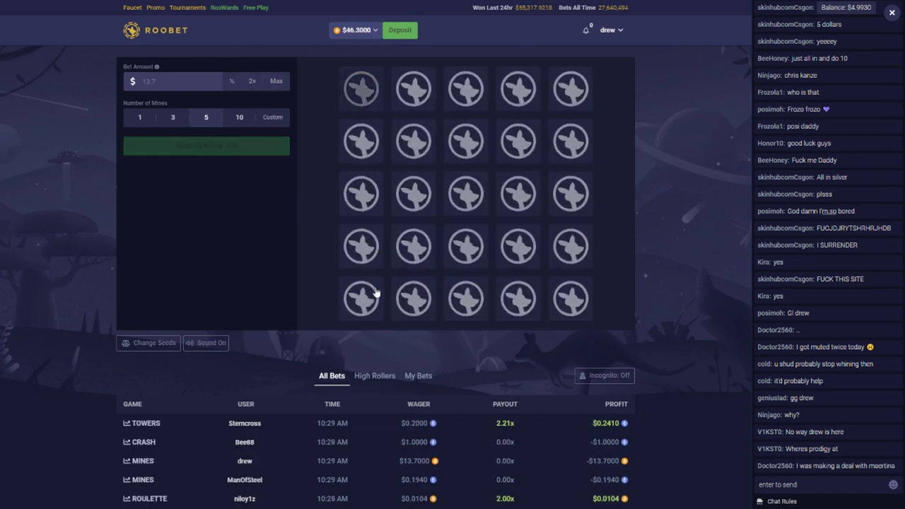
pyautogui.click(361, 89)
pyautogui.click(362, 299)
pyautogui.click(571, 300)
pyautogui.click(571, 88)
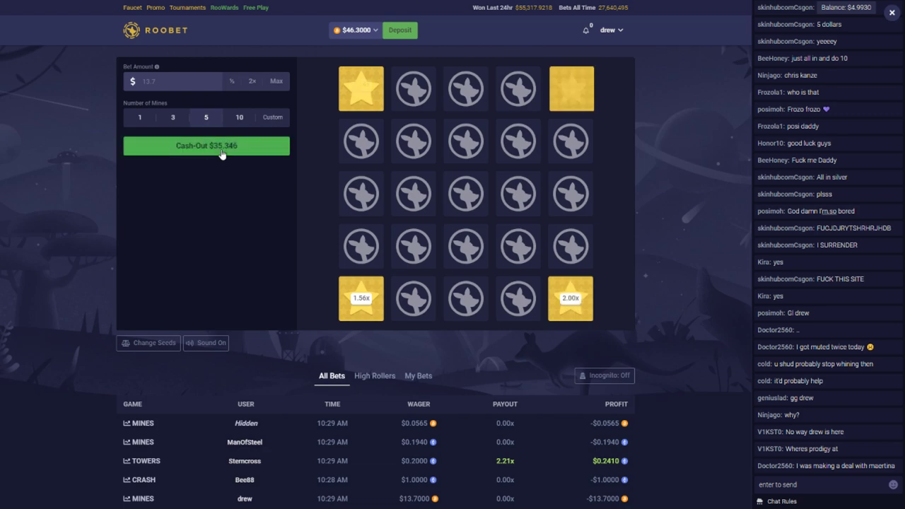
pyautogui.click(221, 149)
pyautogui.click(176, 81)
pyautogui.write('11')
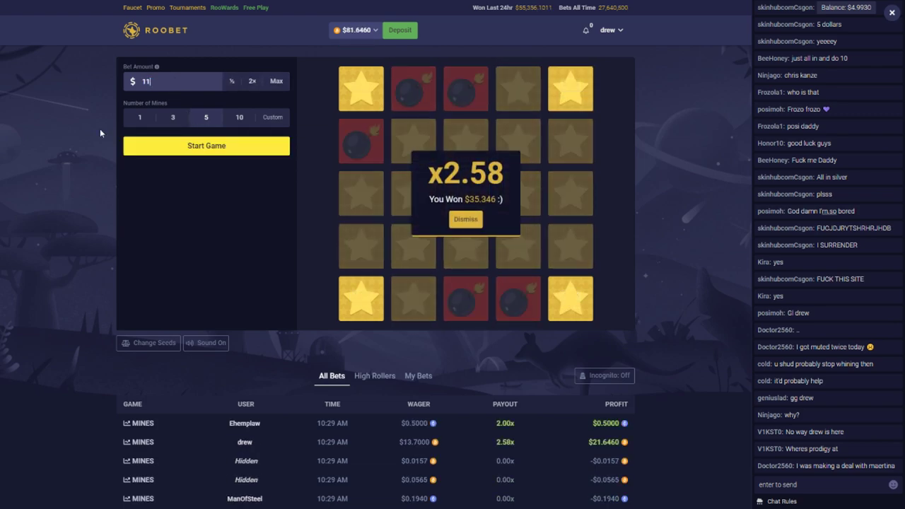
pyautogui.write('.646')
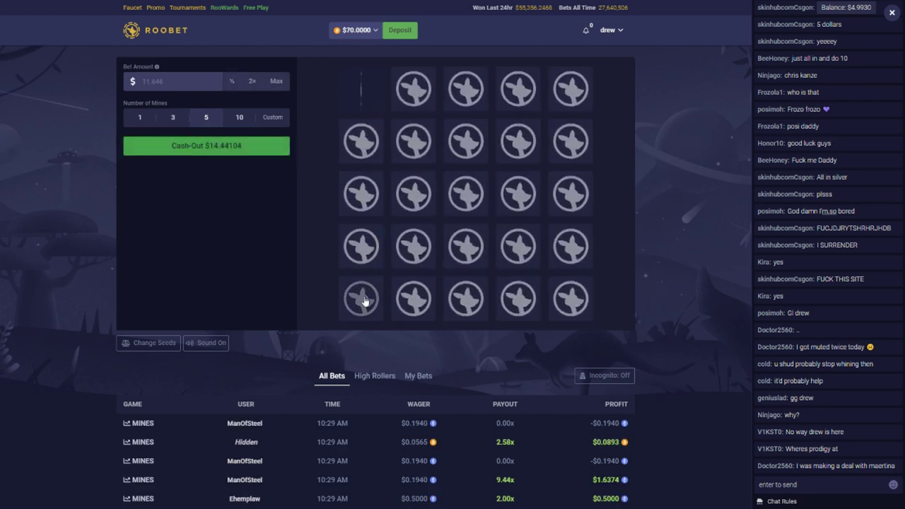
# Play a Mines round that hits a mine, then a round that is cashed out.
pyautogui.click(361, 89)
pyautogui.click(361, 299)
pyautogui.click(566, 299)
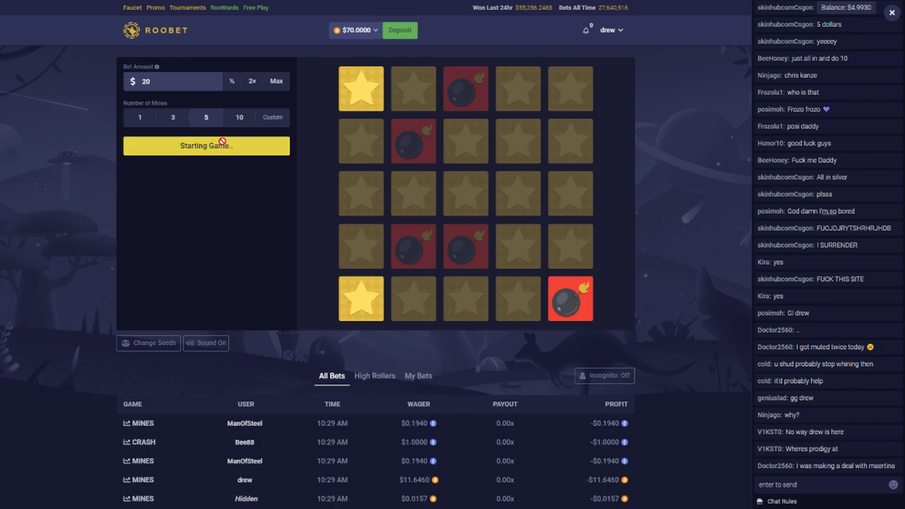
pyautogui.click(361, 90)
pyautogui.click(361, 298)
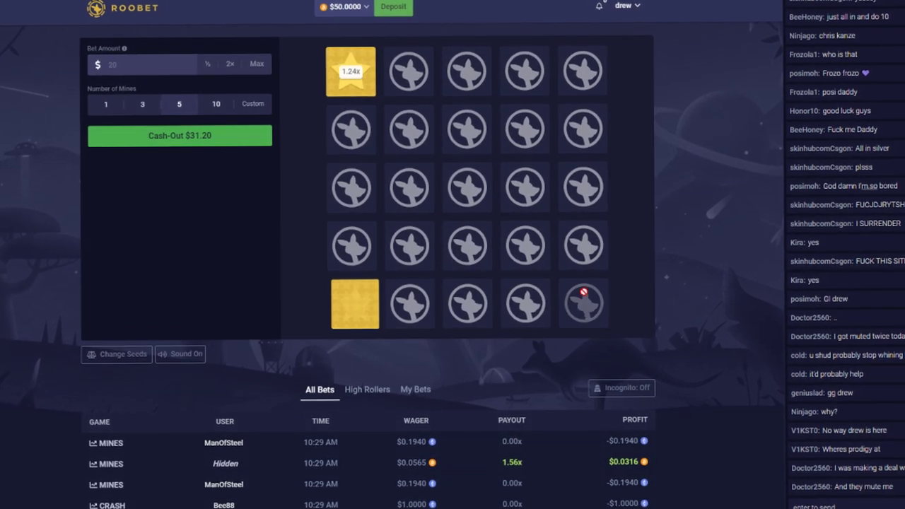
pyautogui.click(584, 303)
pyautogui.click(582, 71)
pyautogui.click(180, 135)
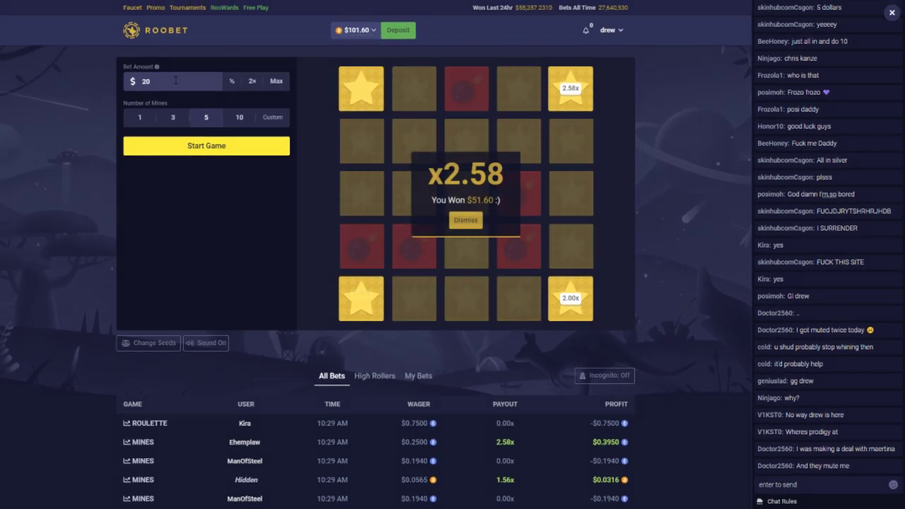
# Replace the bet amount and play another Mines round, cashing out the win.
pyautogui.doubleClick(176, 80)
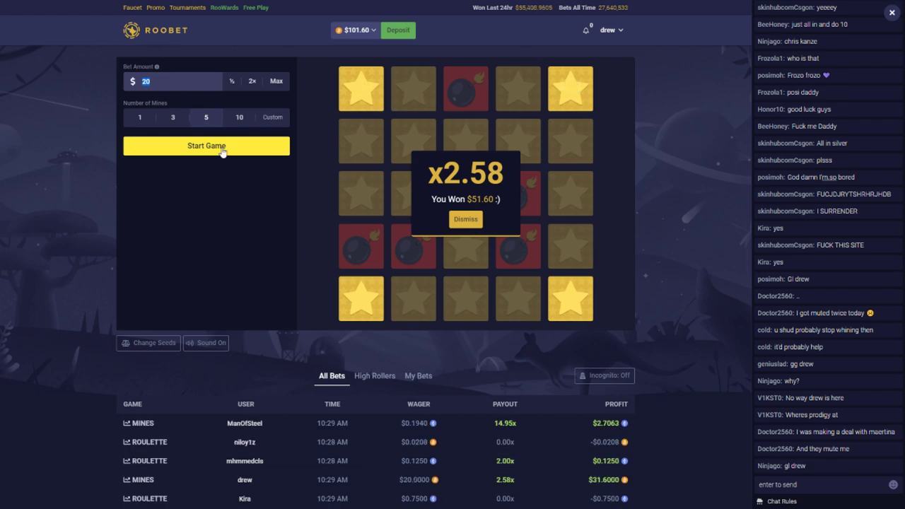
pyautogui.click(206, 145)
pyautogui.click(361, 89)
pyautogui.click(361, 299)
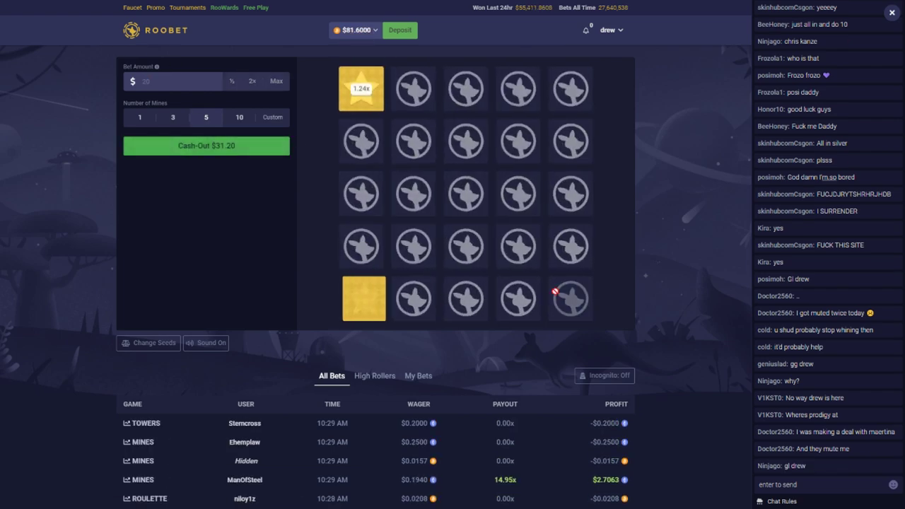
pyautogui.click(570, 298)
pyautogui.click(570, 88)
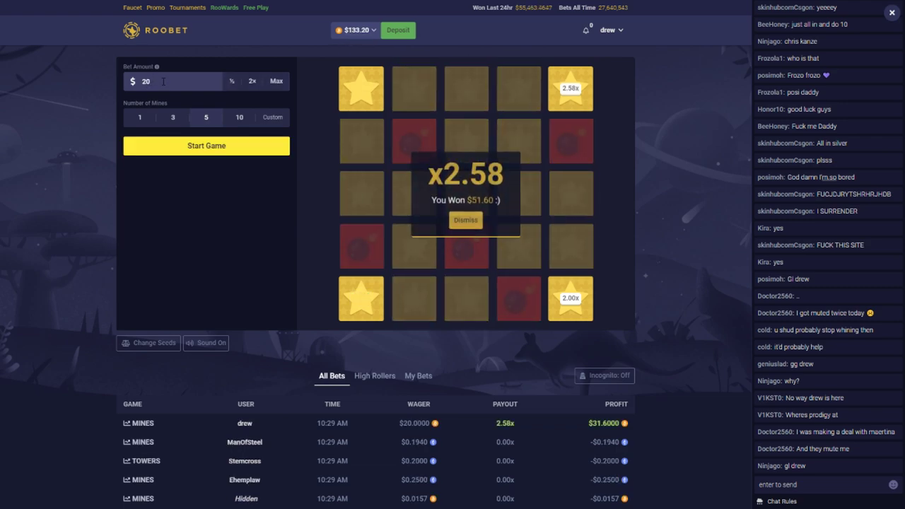
pyautogui.click(177, 81)
pyautogui.write('13.')
# Play a $13.20 Mines round, revealing six tiles, and cash out at 4.52x for $59.66.
pyautogui.click(206, 145)
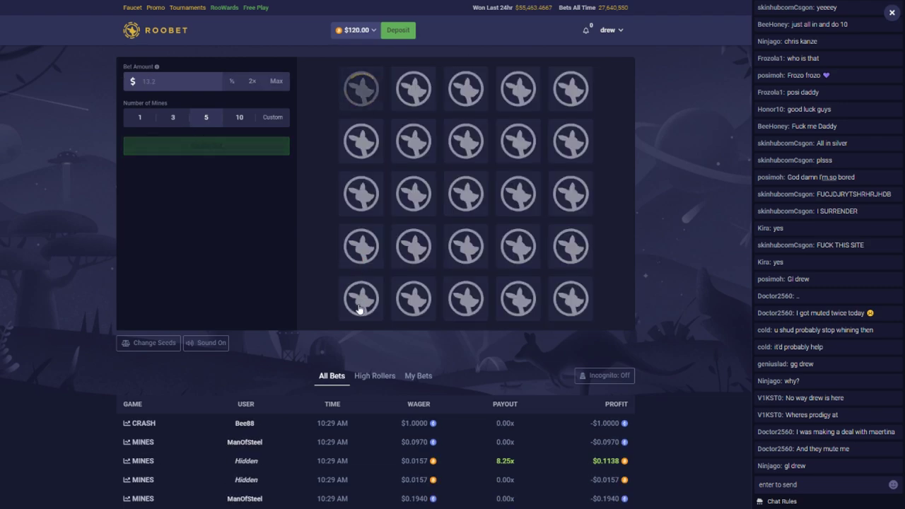
pyautogui.click(361, 89)
pyautogui.click(361, 299)
pyautogui.click(570, 299)
pyautogui.click(570, 89)
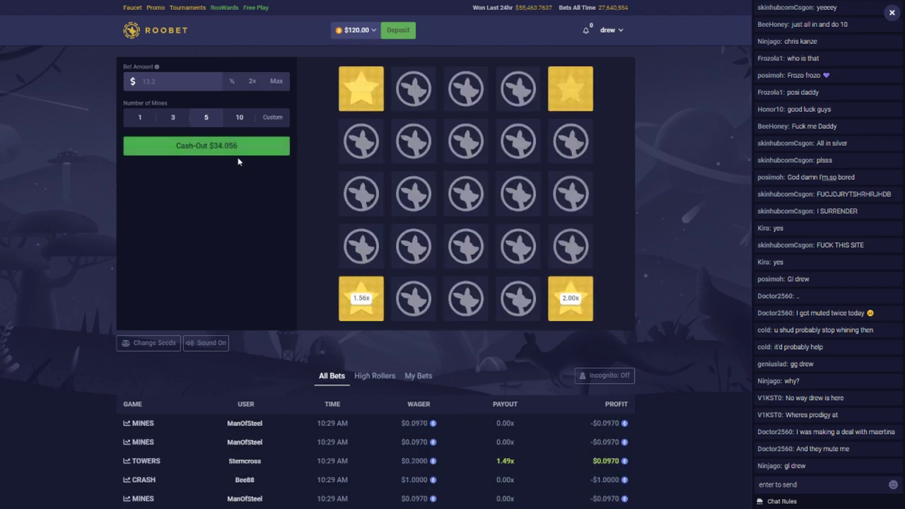
pyautogui.click(414, 193)
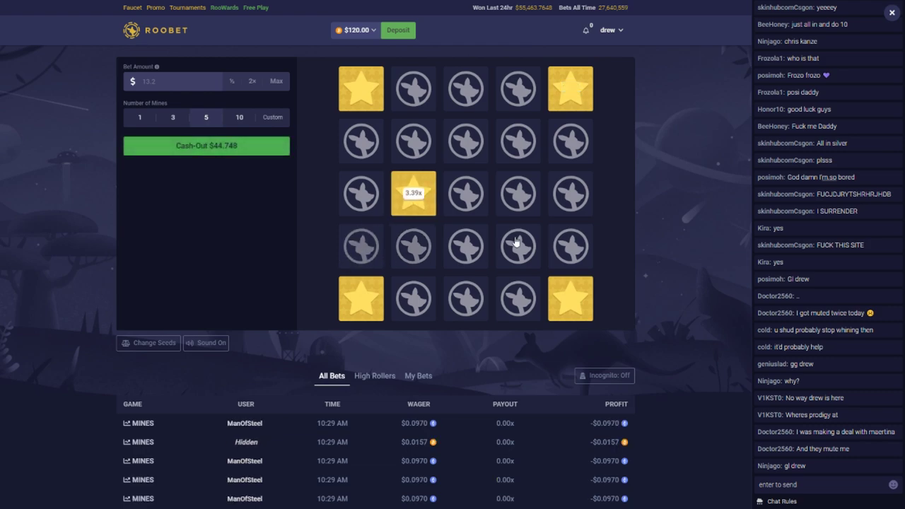
pyautogui.click(570, 245)
pyautogui.click(206, 145)
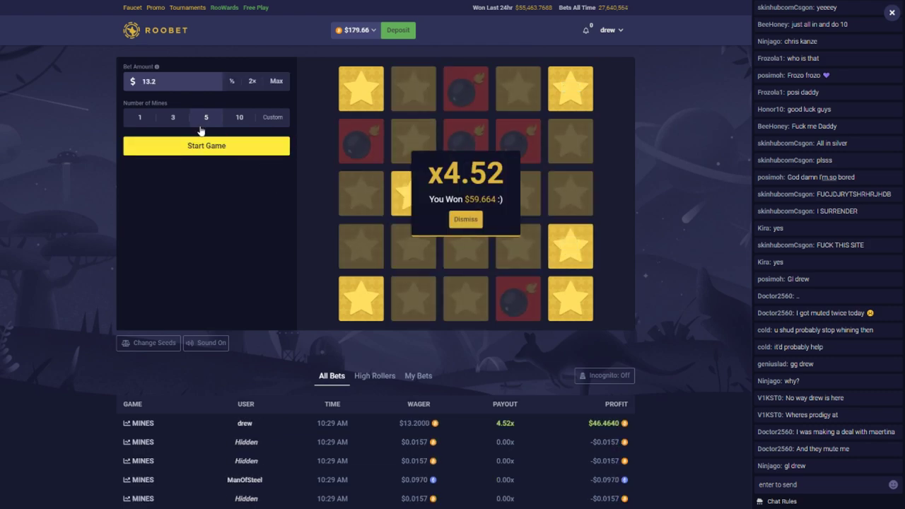
pyautogui.click(466, 219)
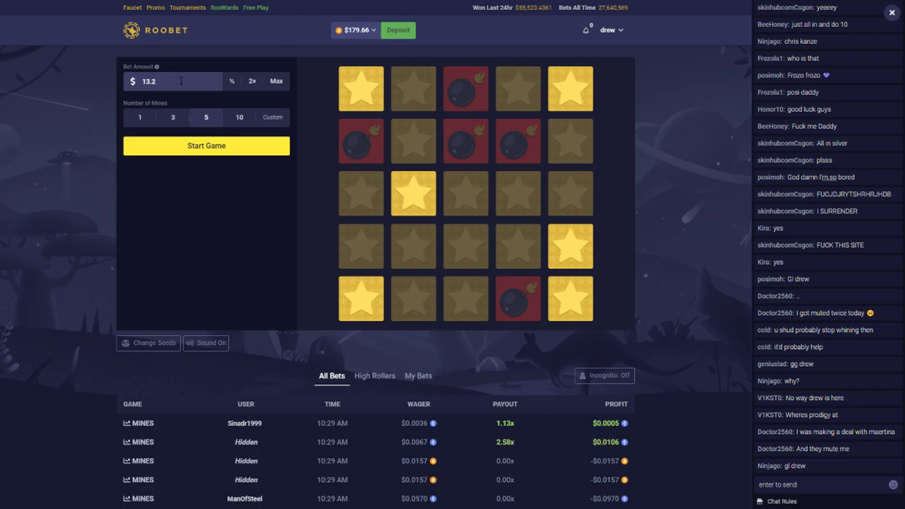
pyautogui.write('9.66')
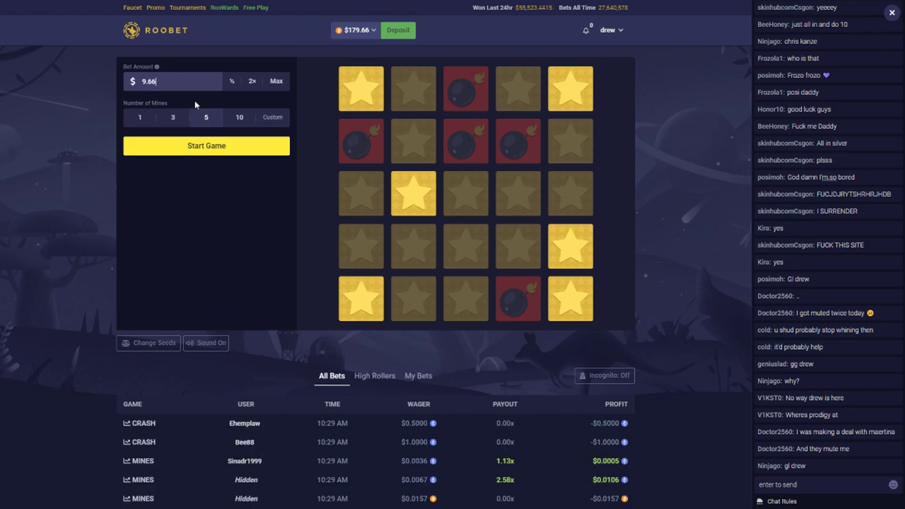
# Play a $9.66 round with 10 mines, which hits a mine and loses.
pyautogui.click(240, 117)
pyautogui.click(243, 150)
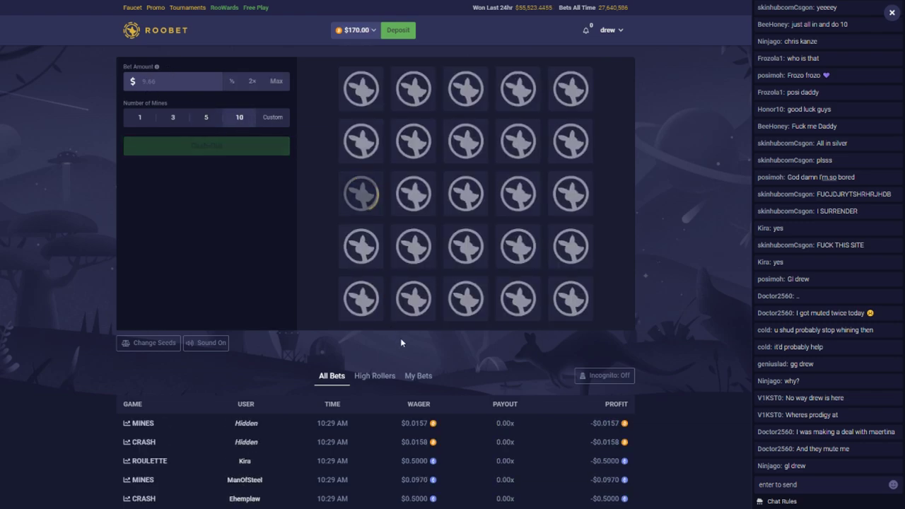
pyautogui.click(361, 193)
pyautogui.click(518, 246)
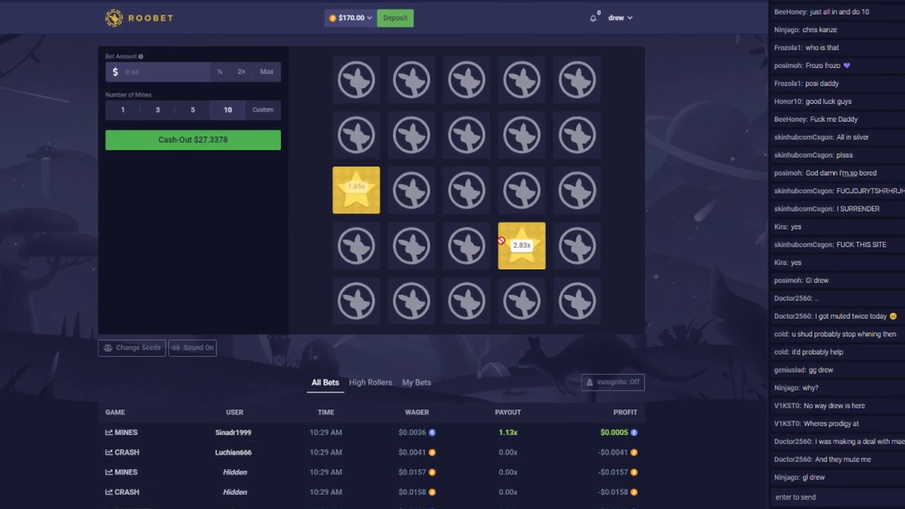
pyautogui.click(466, 88)
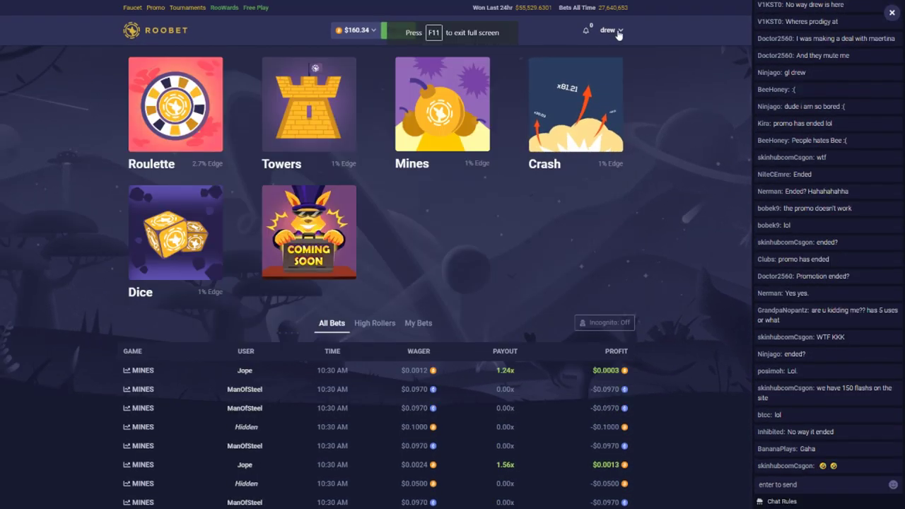
# Withdraw $125 to the pasted Bitcoin address from the Cashier's Withdraw tab.
pyautogui.click(608, 29)
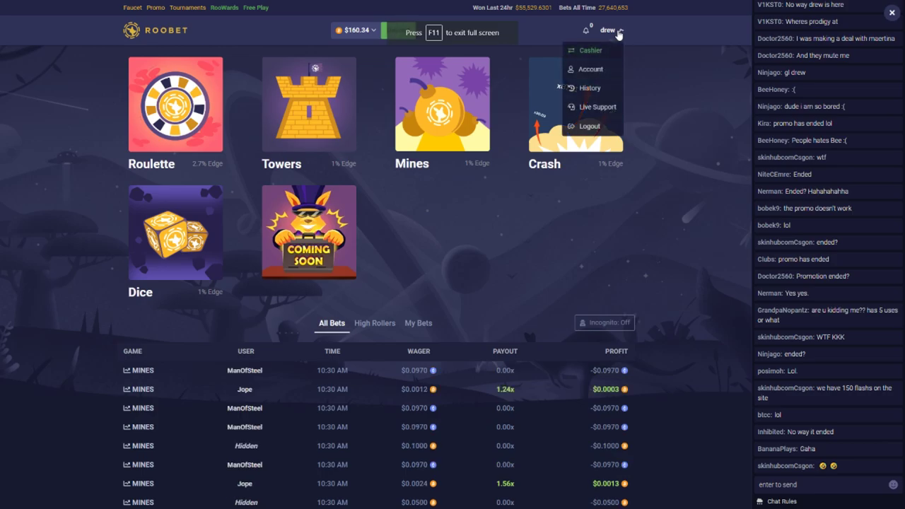
pyautogui.click(593, 52)
pyautogui.click(380, 58)
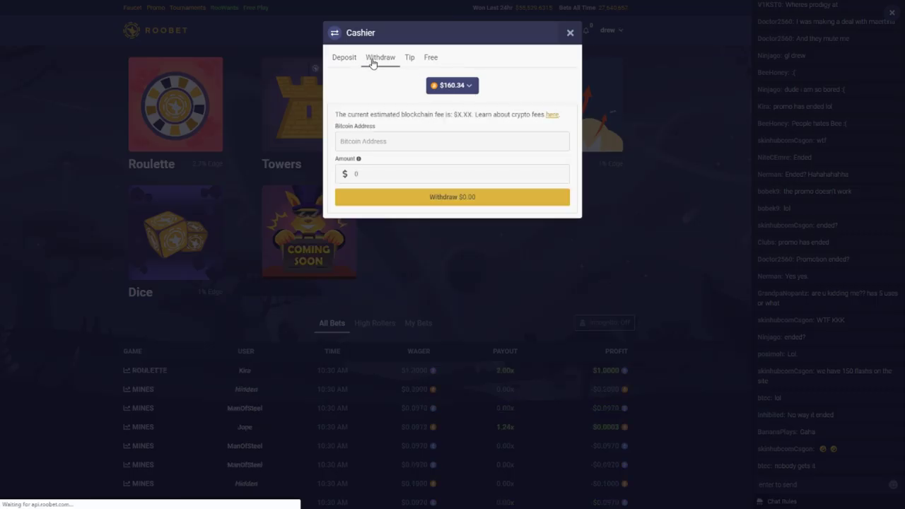
pyautogui.hotkey('ctrl', 'v')
pyautogui.click(422, 173)
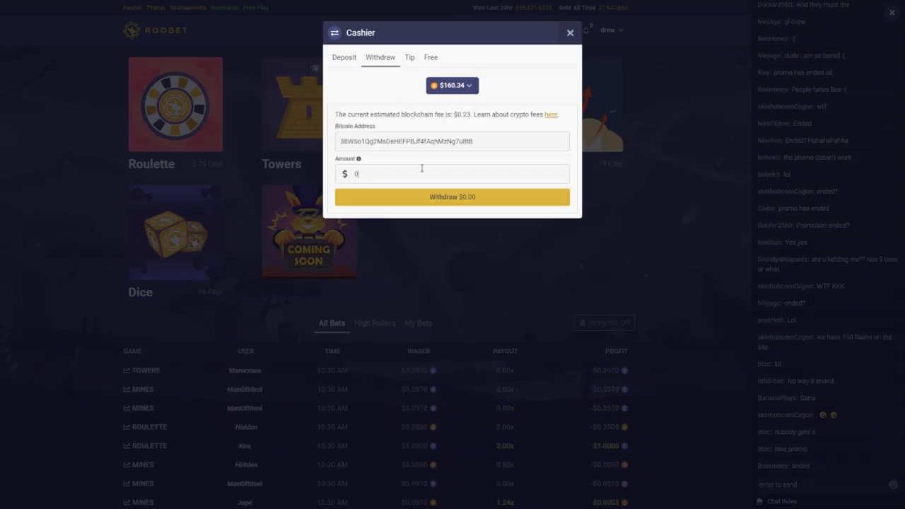
pyautogui.click(470, 197)
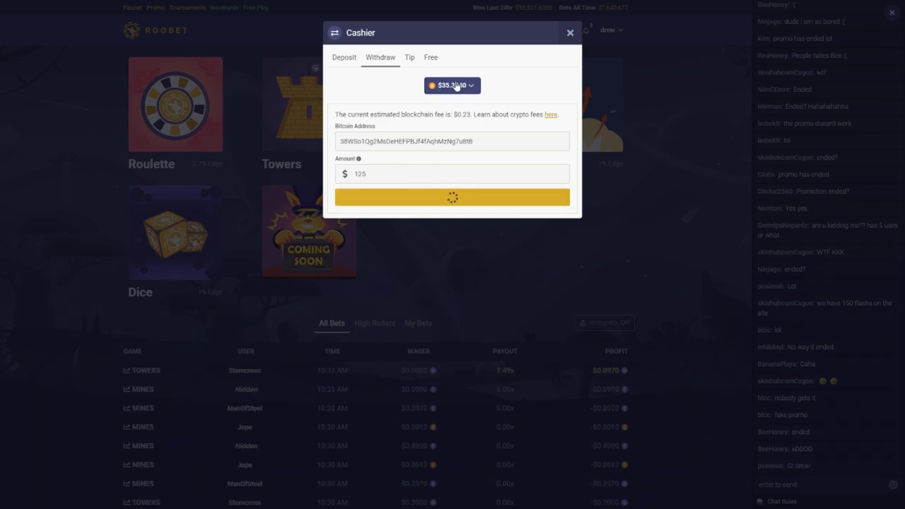
pyautogui.click(734, 25)
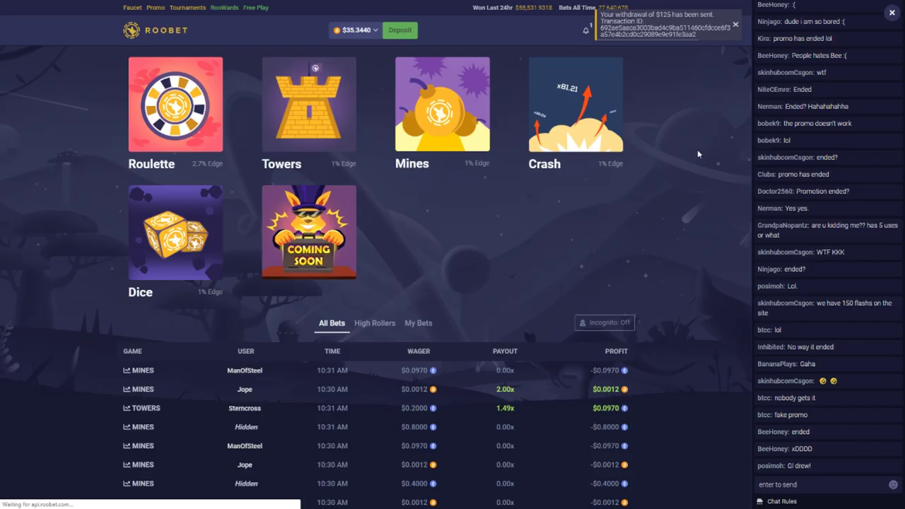
pyautogui.click(601, 120)
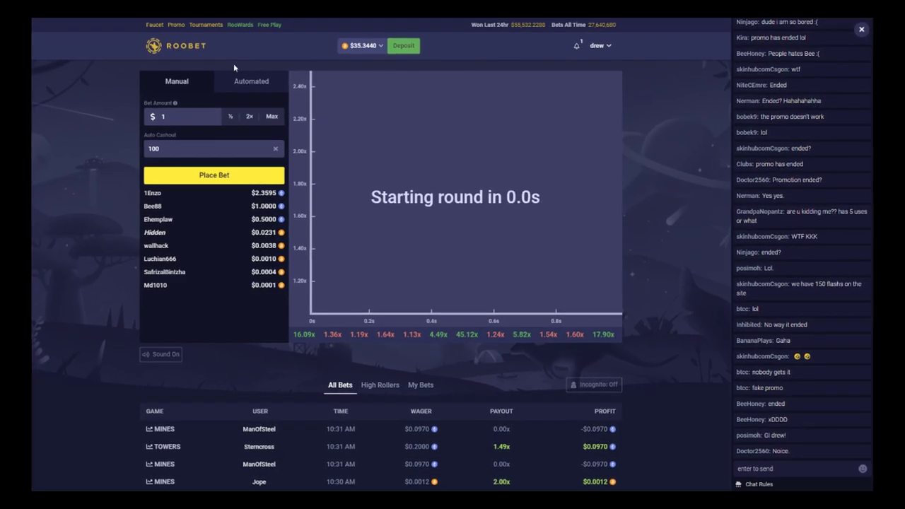
# Open Roulette and bet $5 on gold x36 and the remaining $30.34 on silver x2.
pyautogui.click(175, 45)
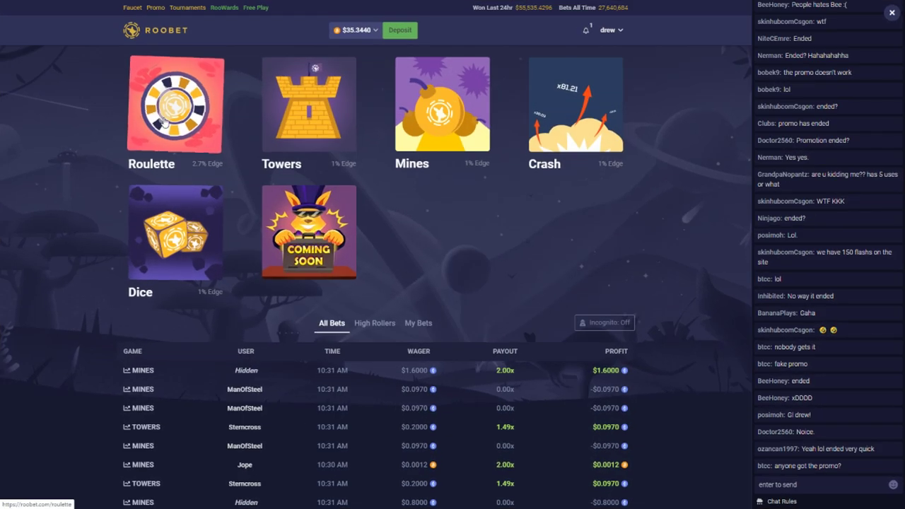
pyautogui.click(191, 141)
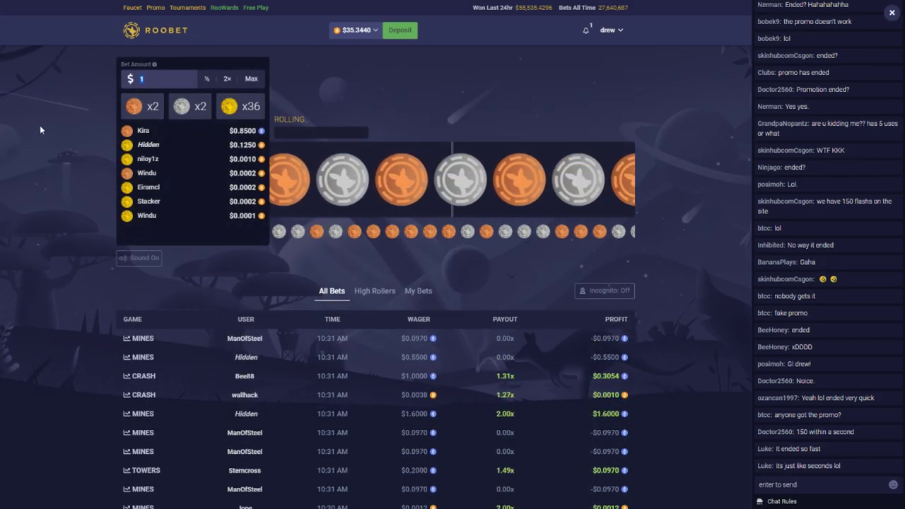
pyautogui.write('5')
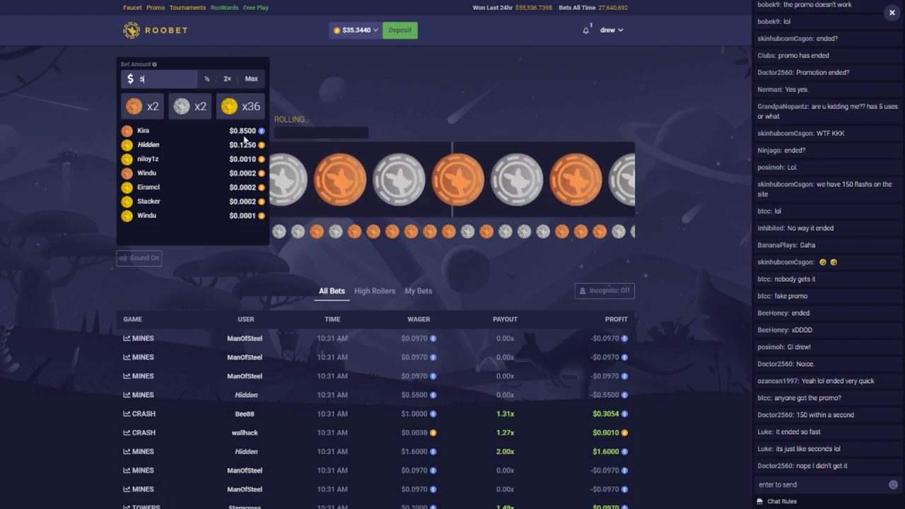
pyautogui.click(241, 106)
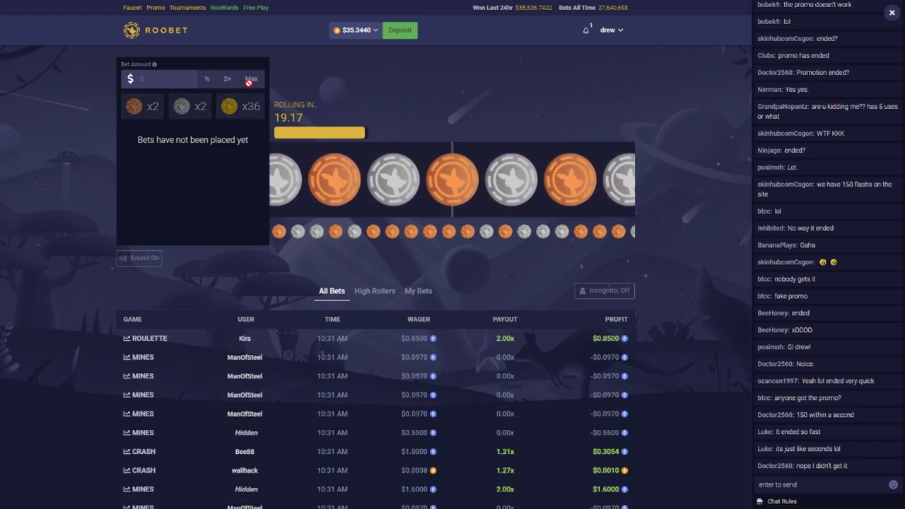
pyautogui.click(251, 79)
pyautogui.click(190, 106)
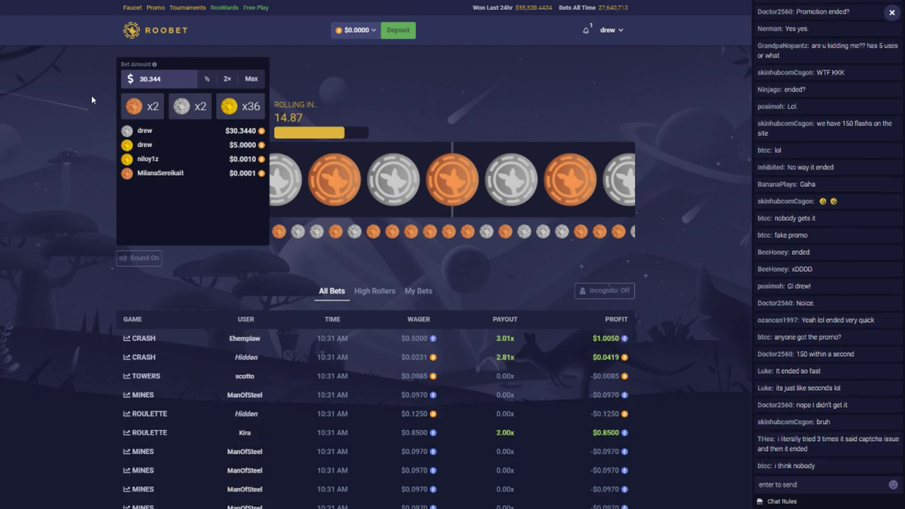